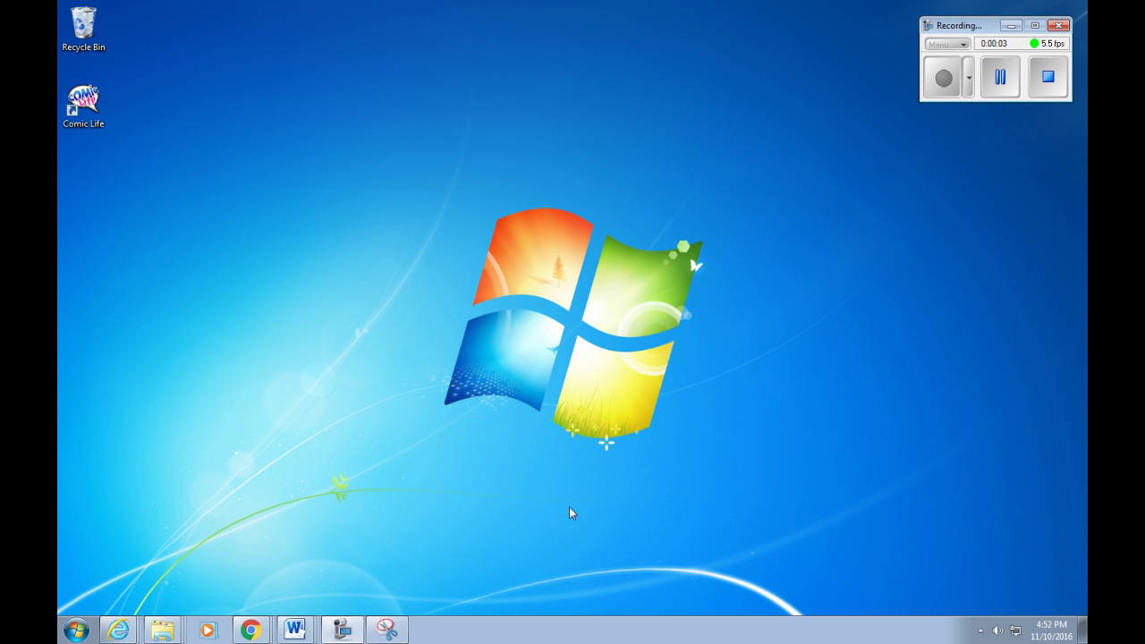
Launch Bridge Designer 2015 (2nd Edition) from its folder under All Programs.
left_click(79, 627)
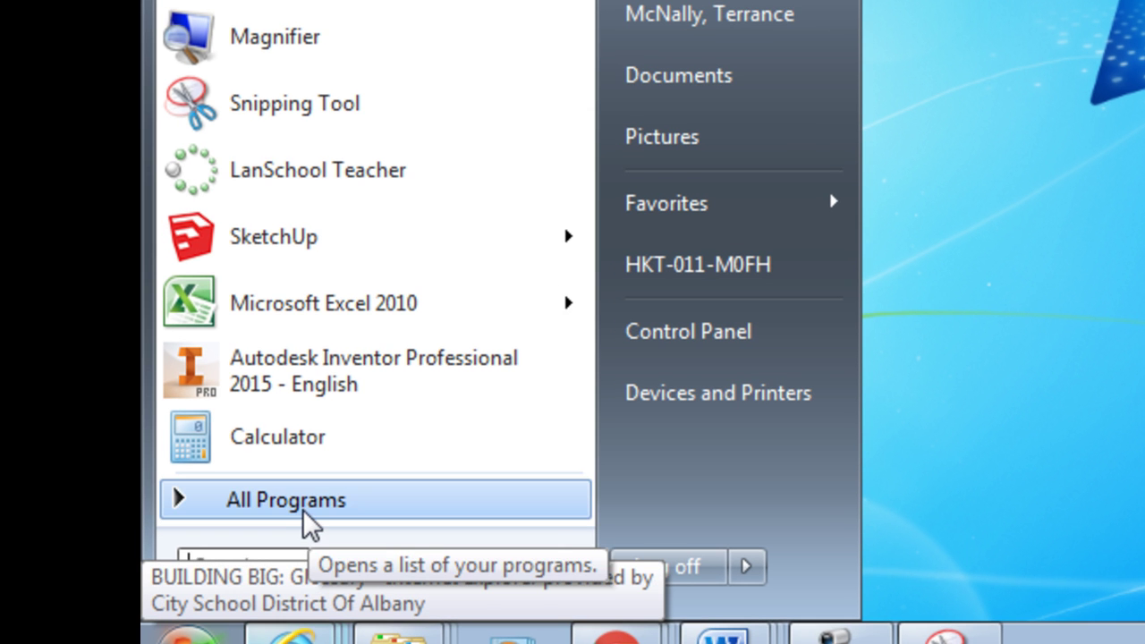
left_click(304, 501)
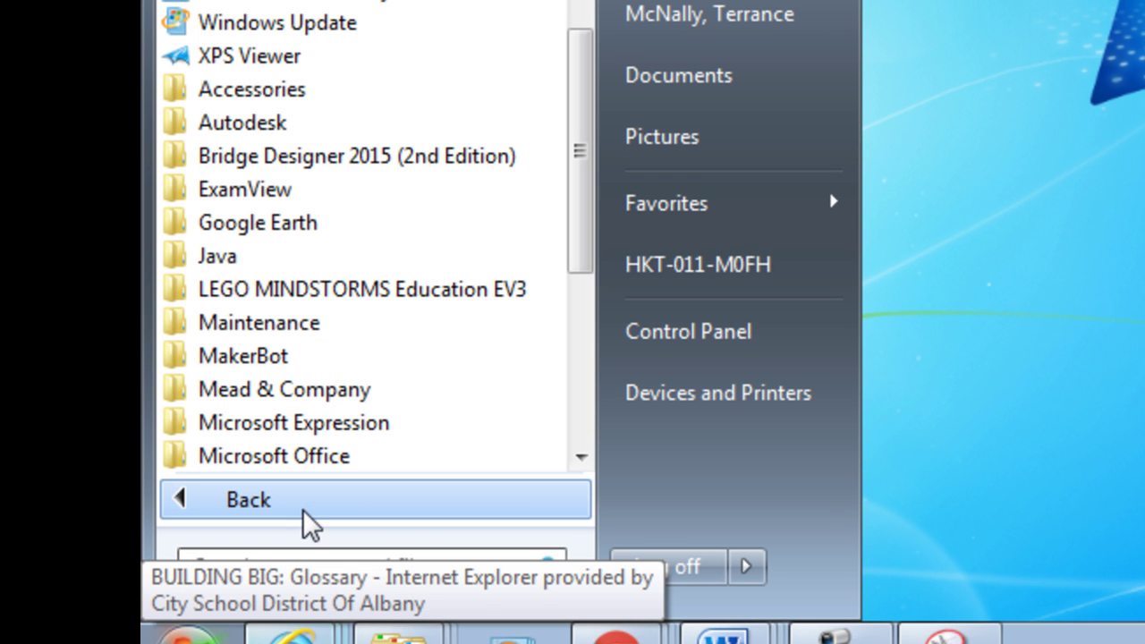
left_click(274, 163)
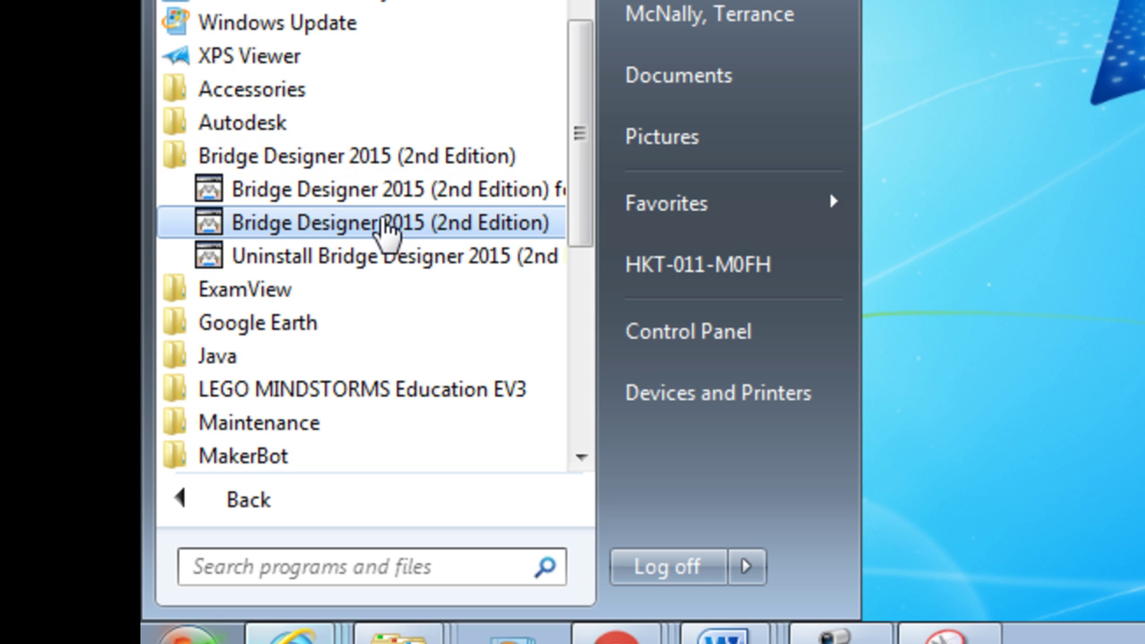
left_click(394, 222)
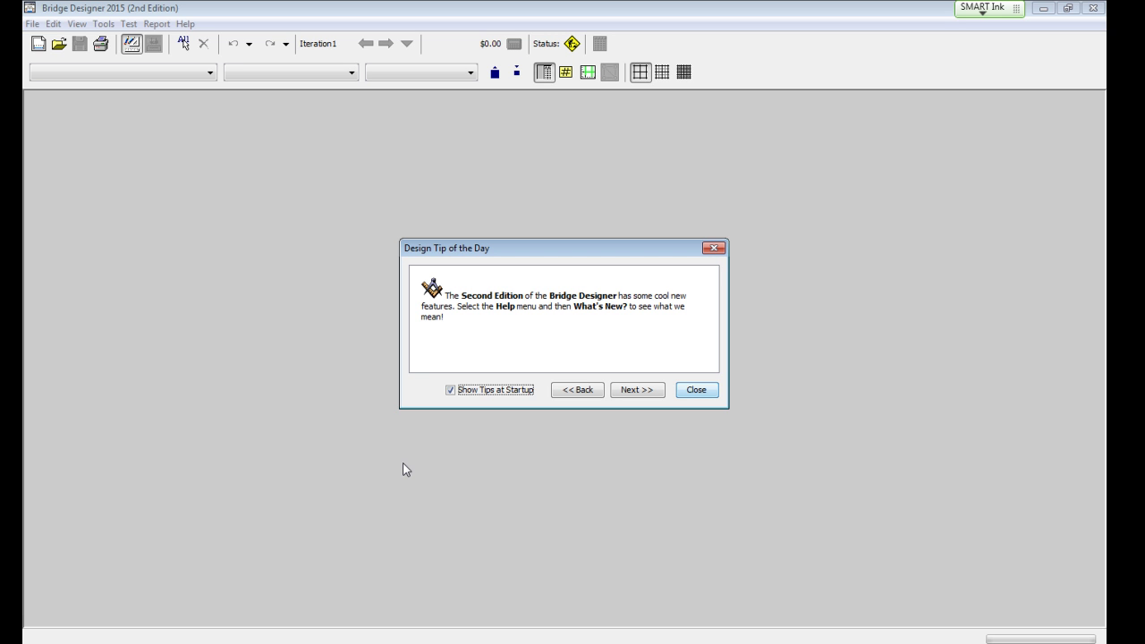
Dismiss the Tip of the Day, create a new bridge design, and advance two wizard pages.
left_click(696, 391)
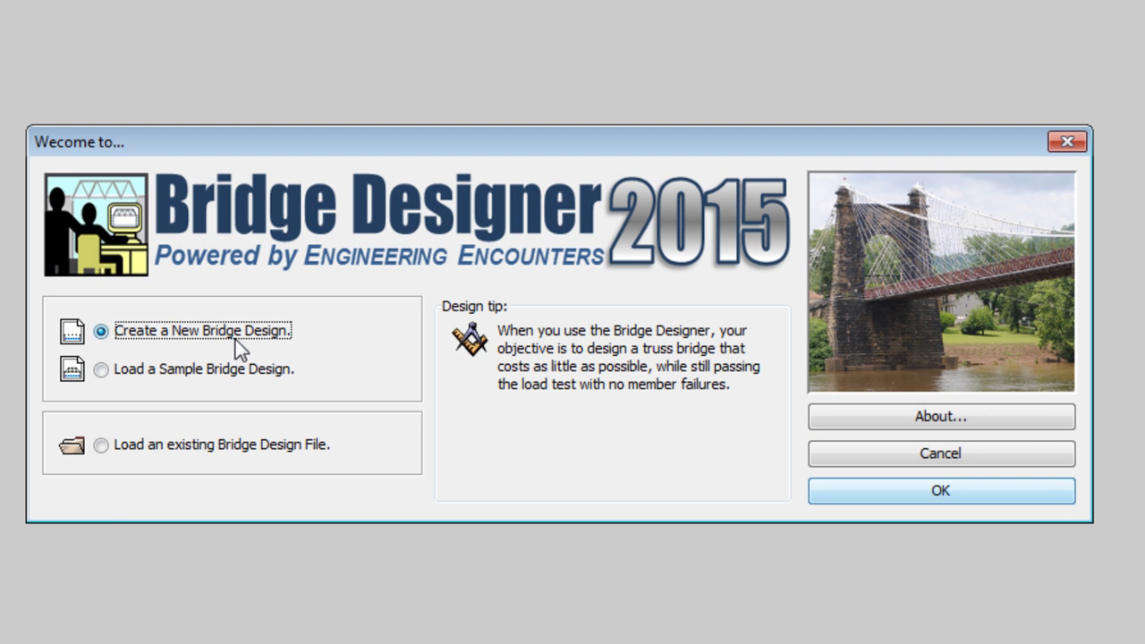
left_click(837, 489)
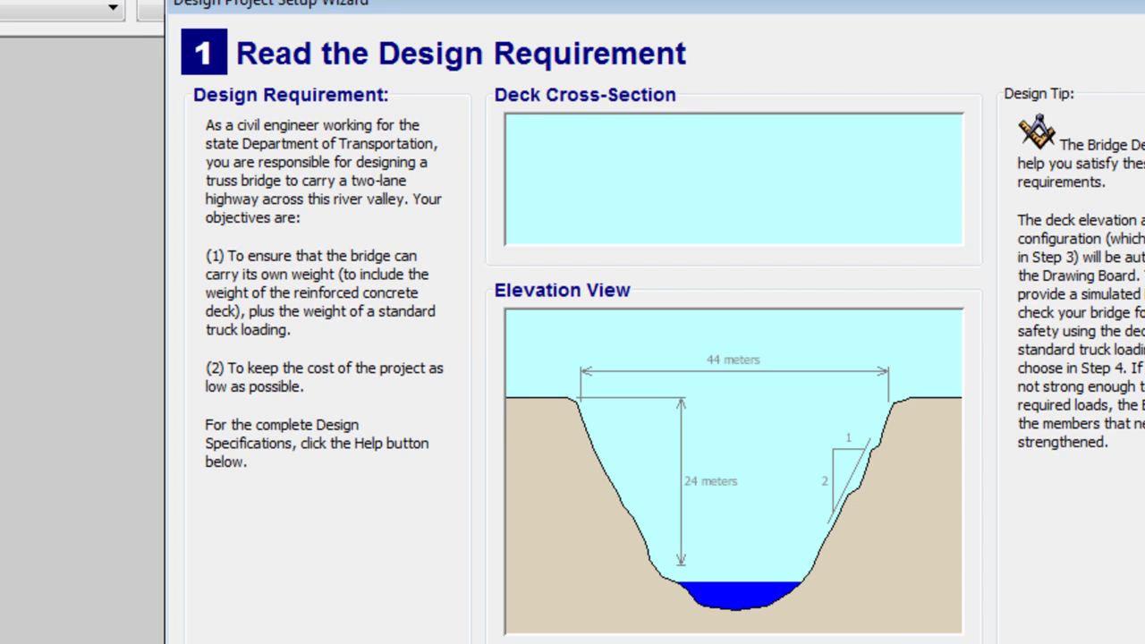
left_click(864, 619)
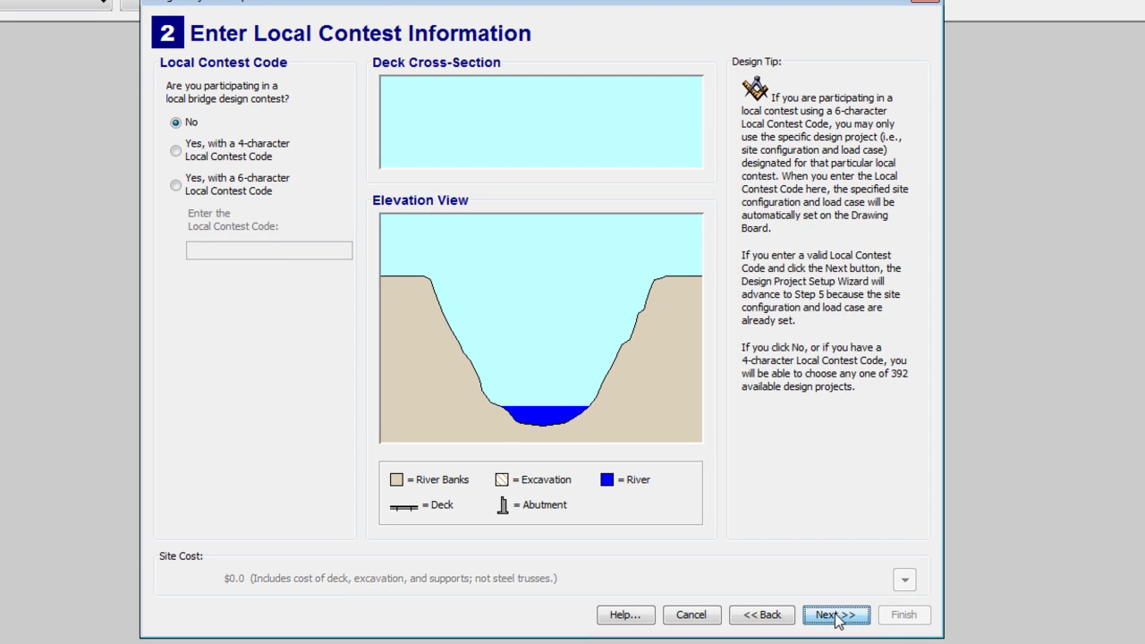
left_click(835, 614)
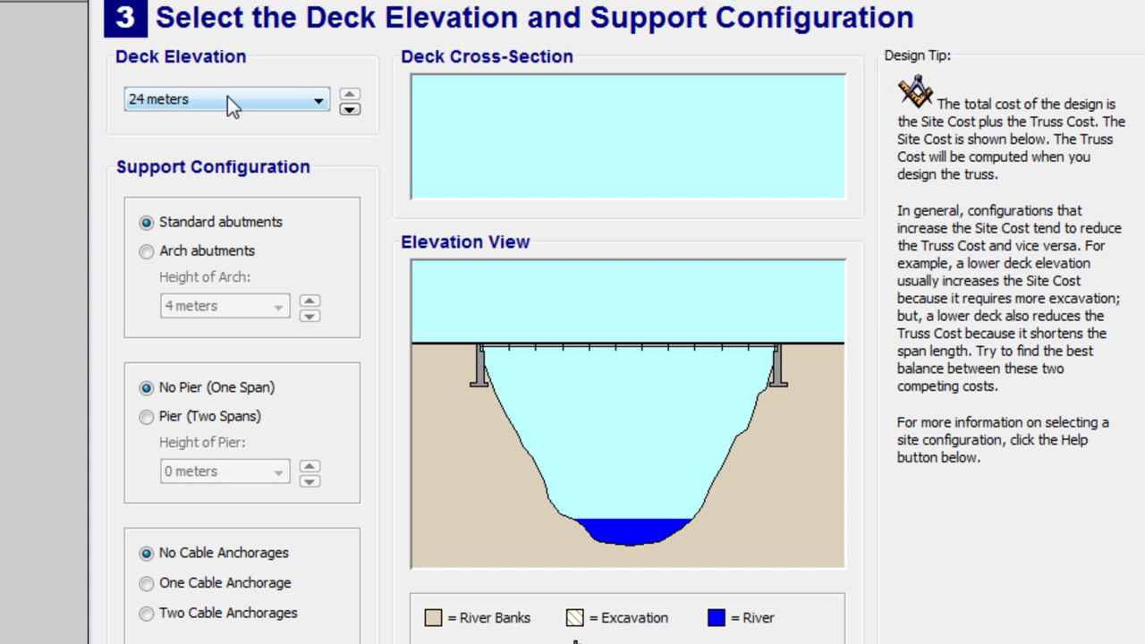
Choose a 12 meter deck elevation and continue to deck material and truck loading.
left_click(232, 98)
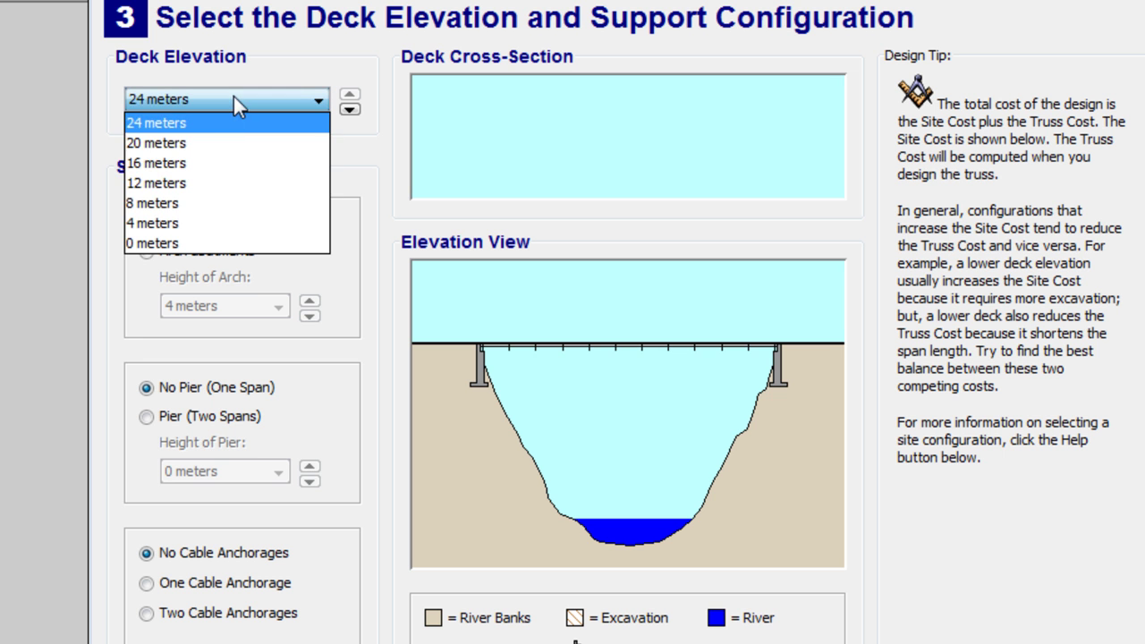
left_click(195, 181)
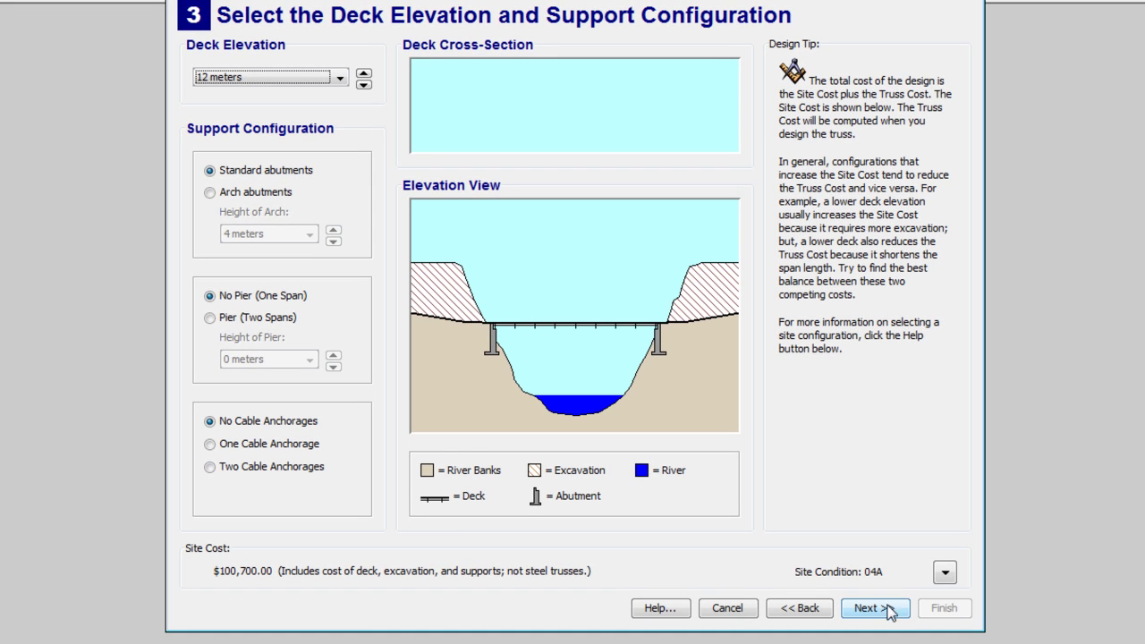
left_click(886, 608)
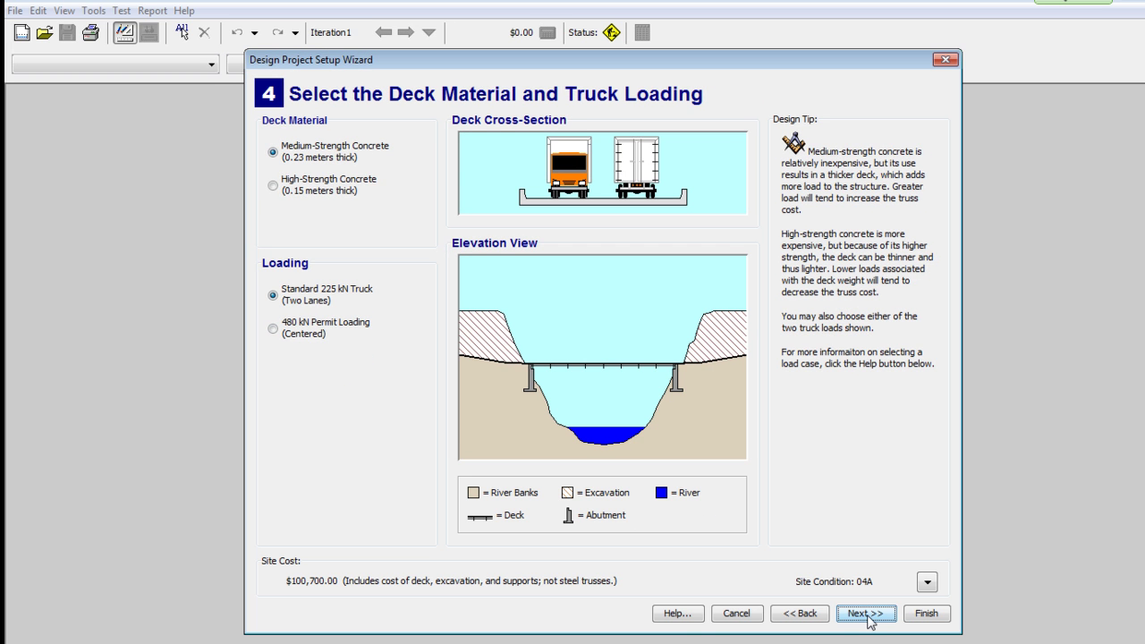
Keep the default deck and loading, then preview each template, ending on Deck Truss - Warren.
left_click(865, 613)
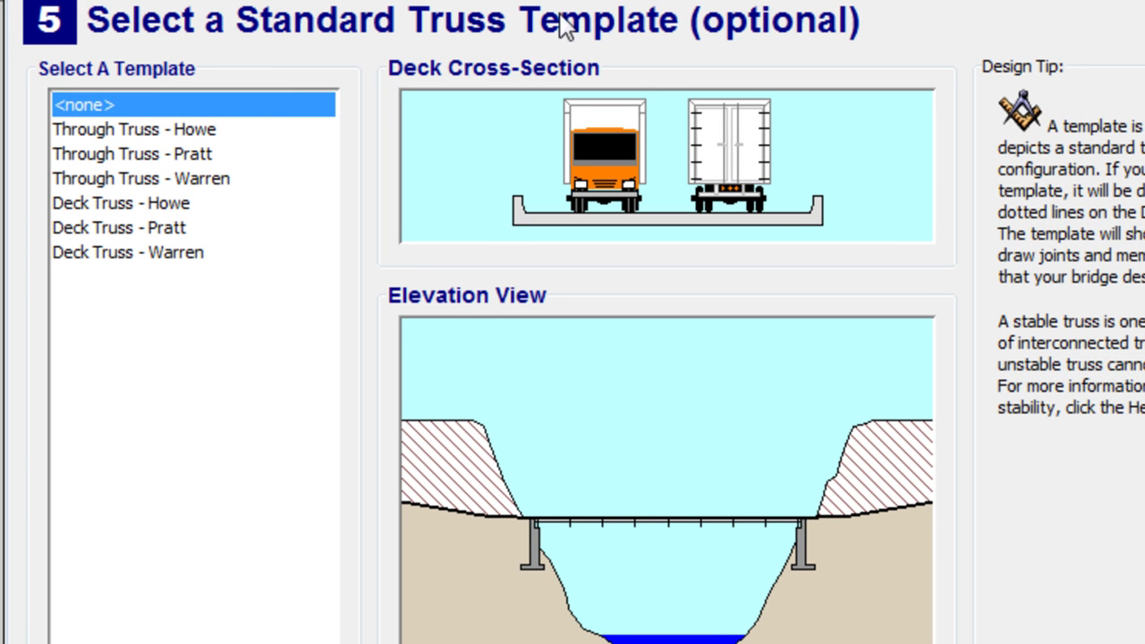
left_click(79, 134)
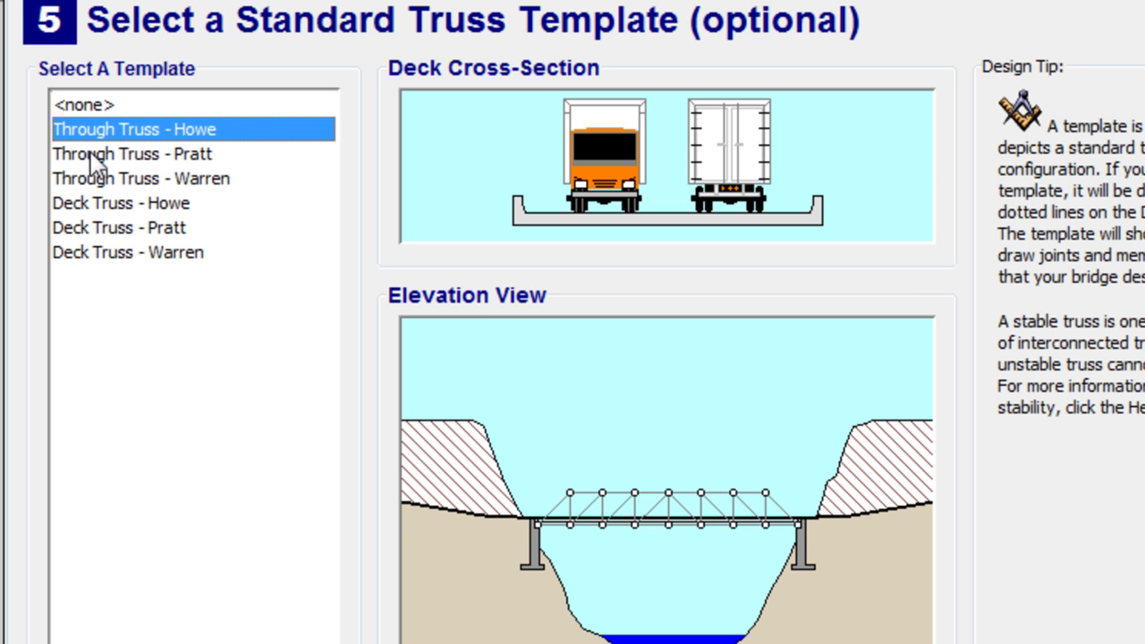
left_click(104, 157)
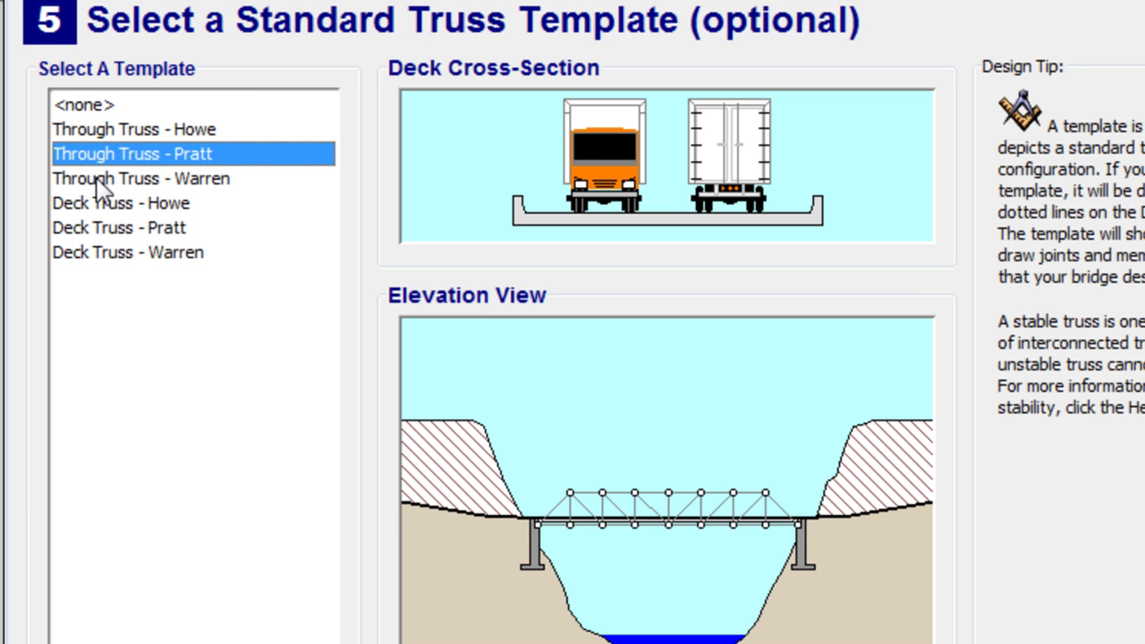
left_click(100, 183)
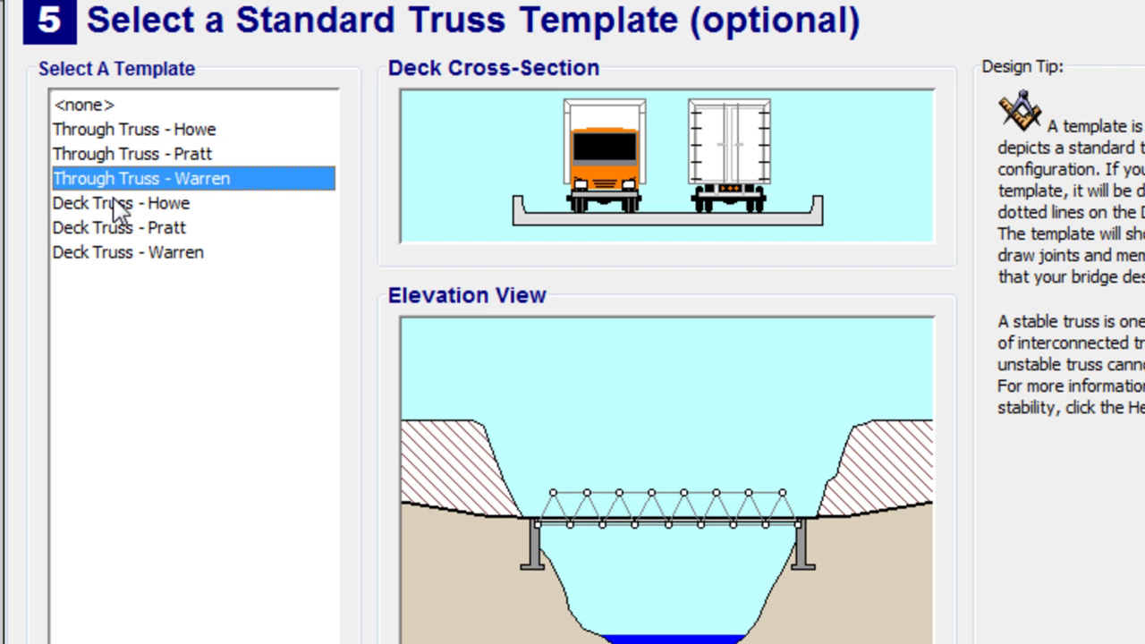
left_click(116, 208)
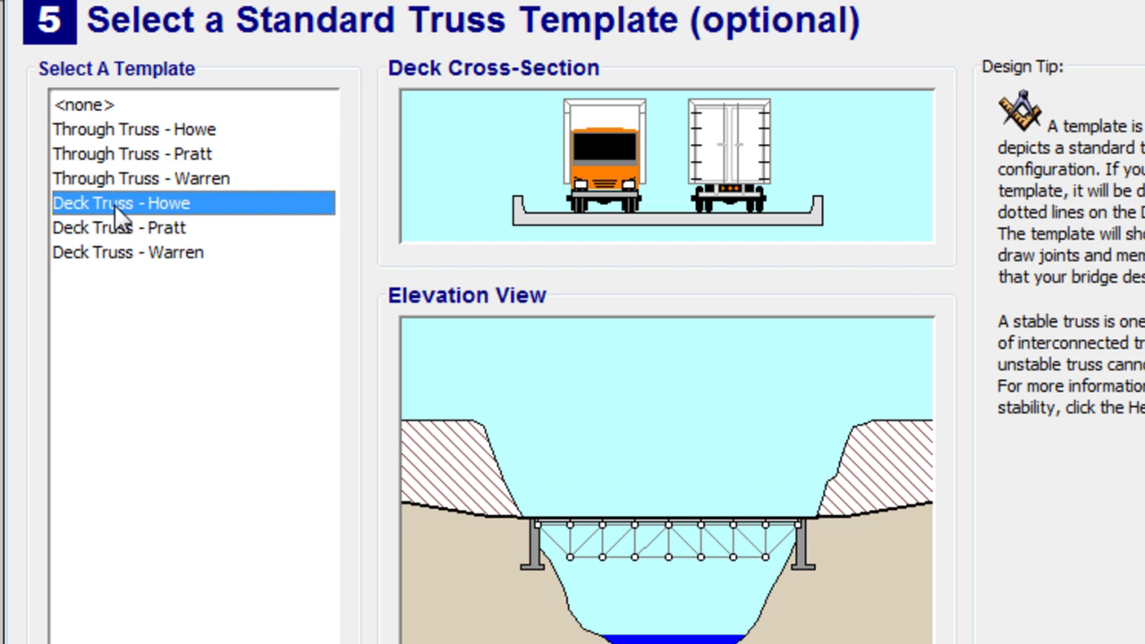
left_click(122, 235)
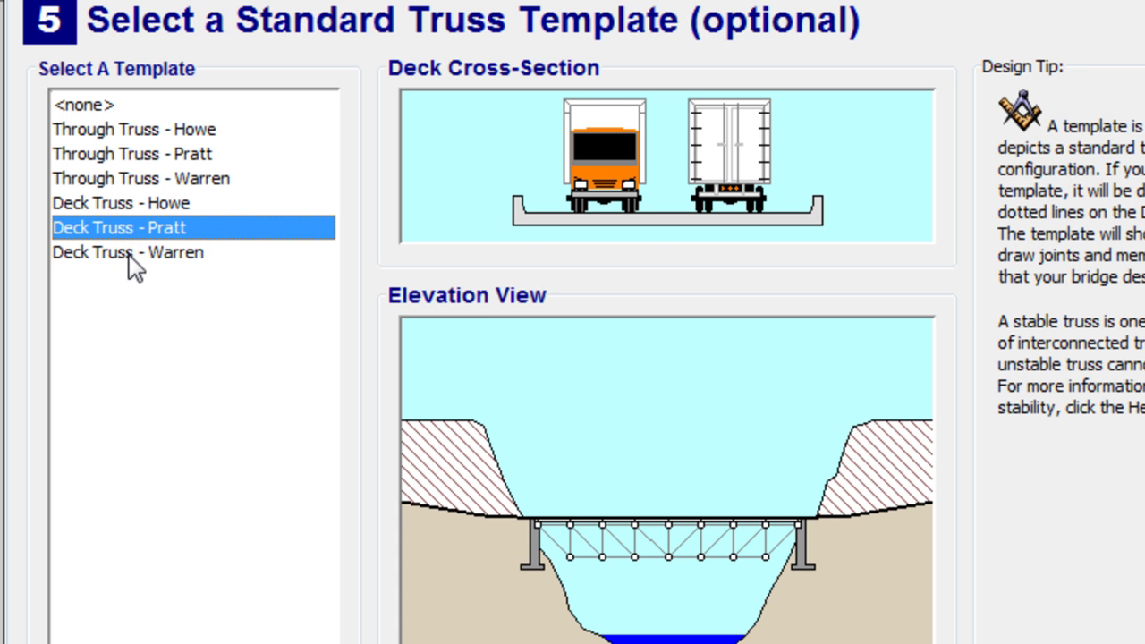
left_click(134, 259)
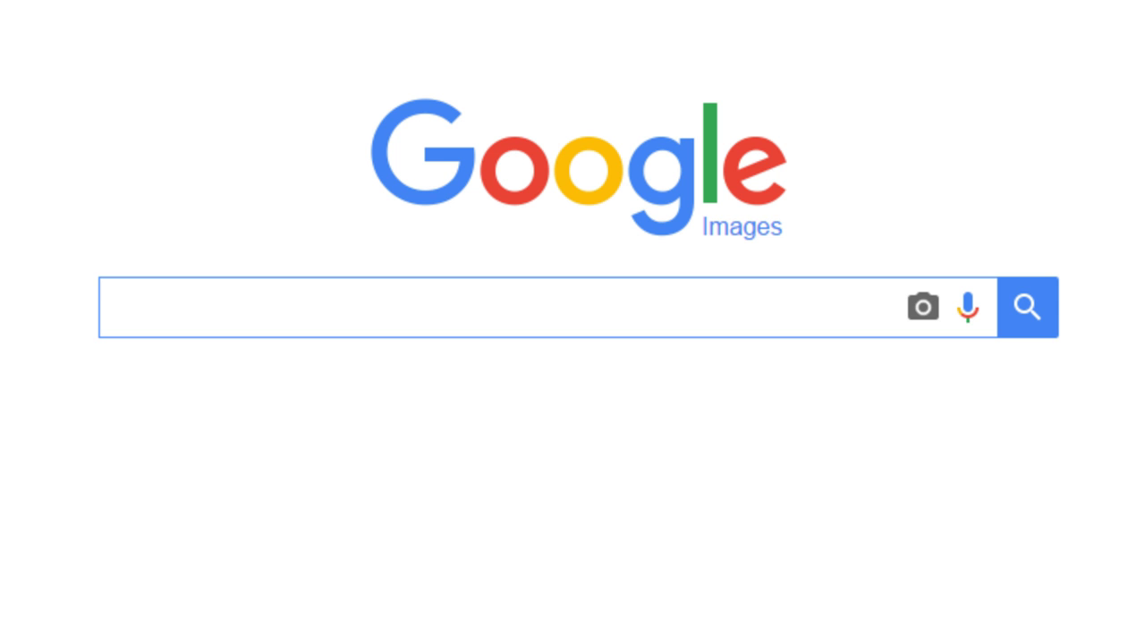
Search Google Images for 'truss design' and enlarge a truss shapes chart.
type("truss design")
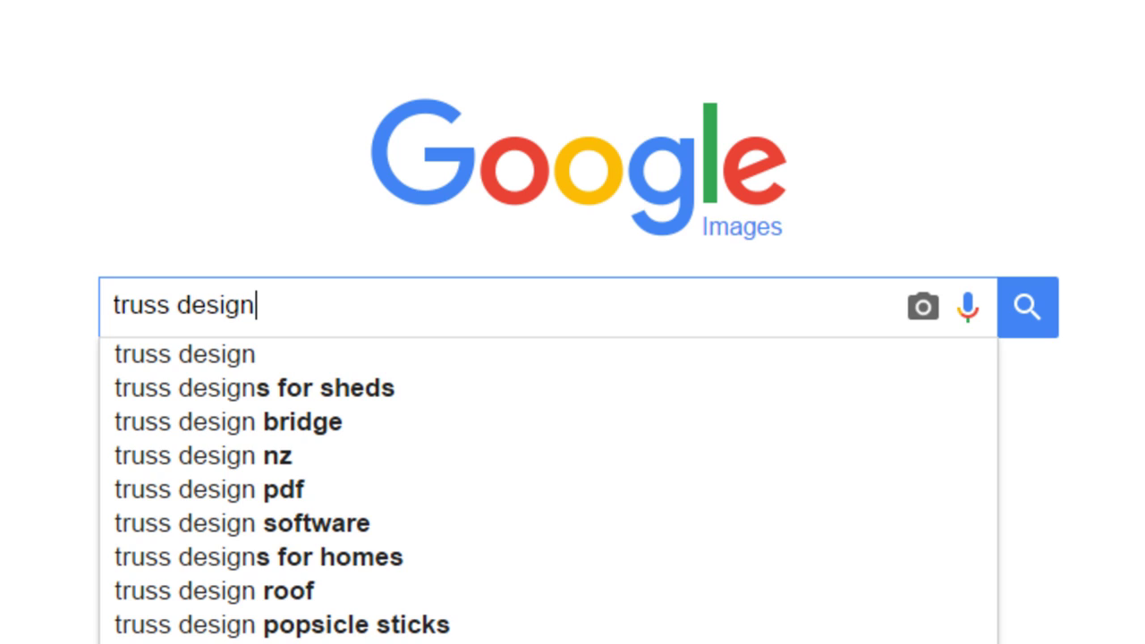
key("Return")
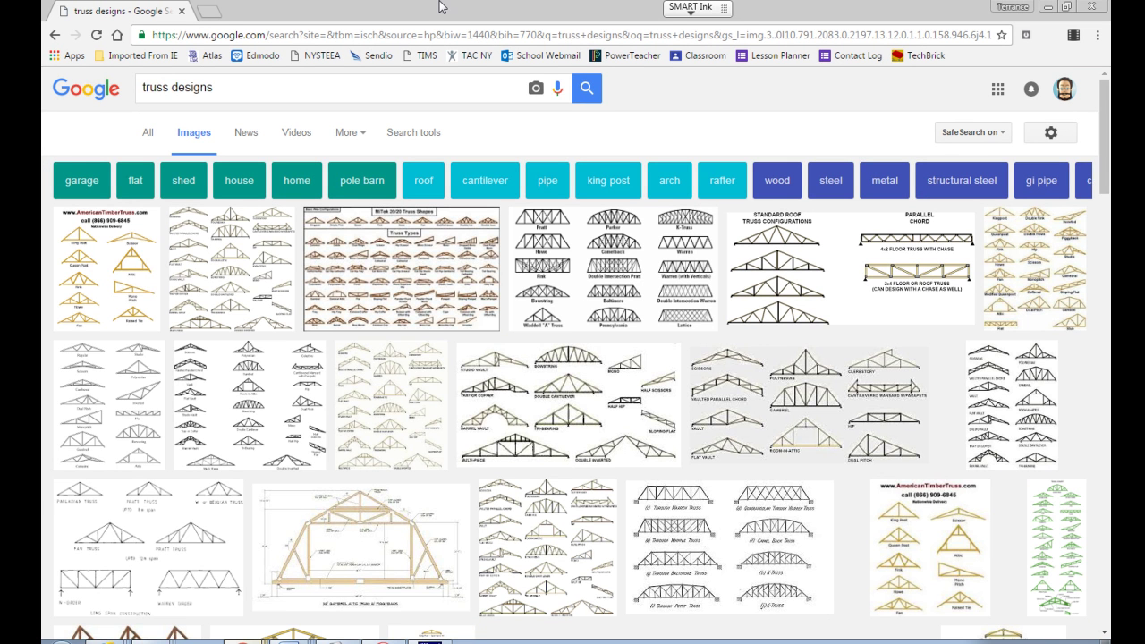
left_click(309, 193)
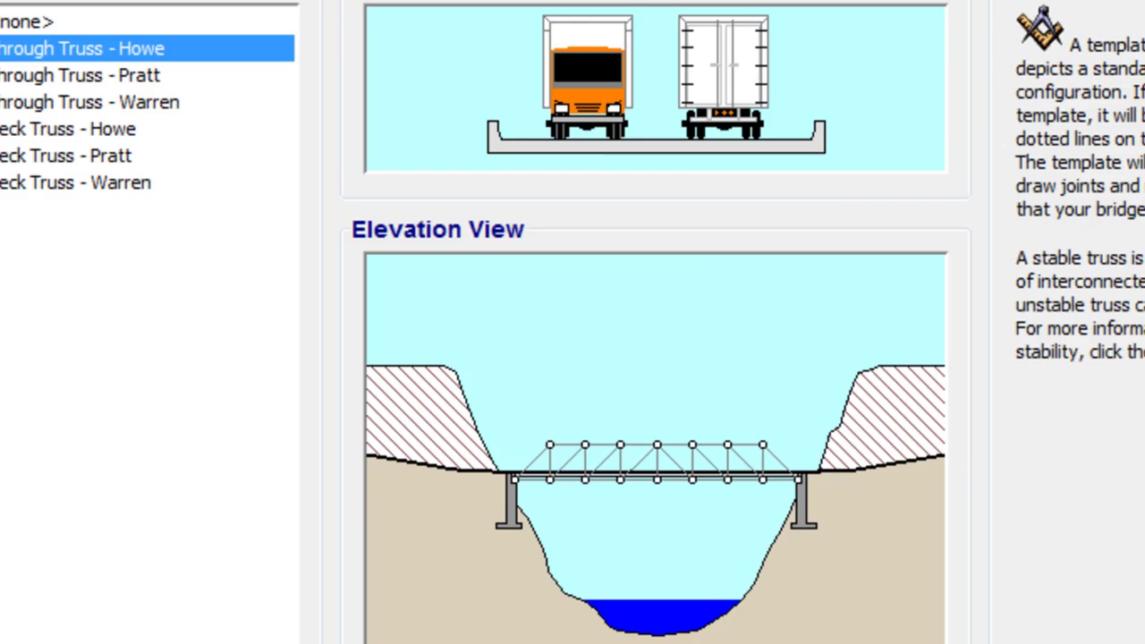
Enter '<< YOUR NAME >>' as Designed By in the title block and finish the wizard.
left_click(833, 552)
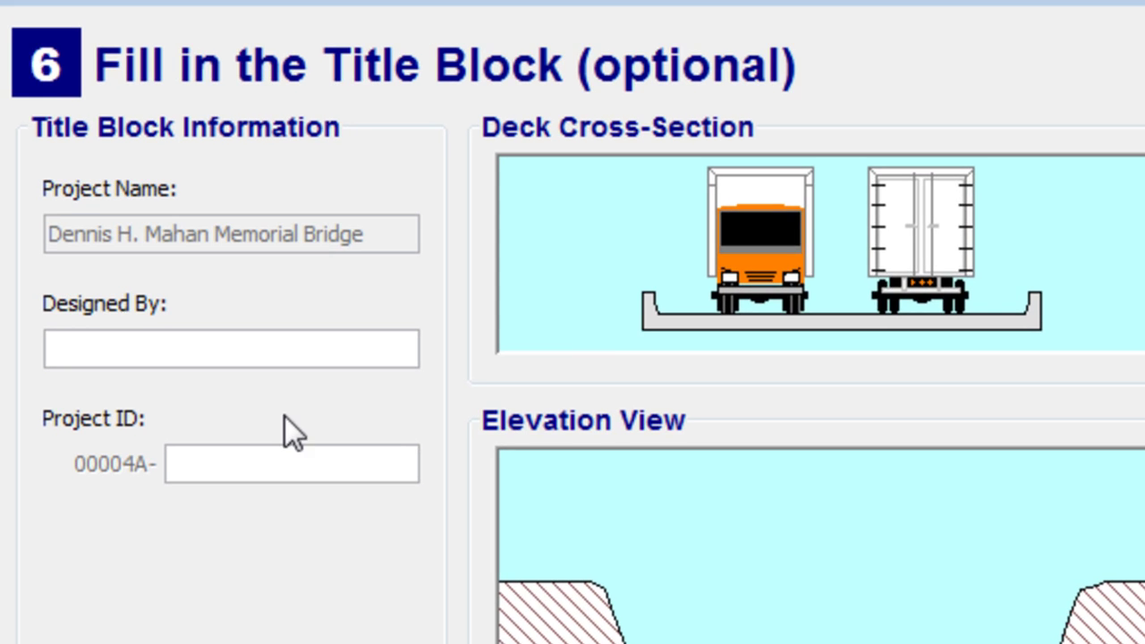
left_click(264, 348)
type("<< YOUR ")
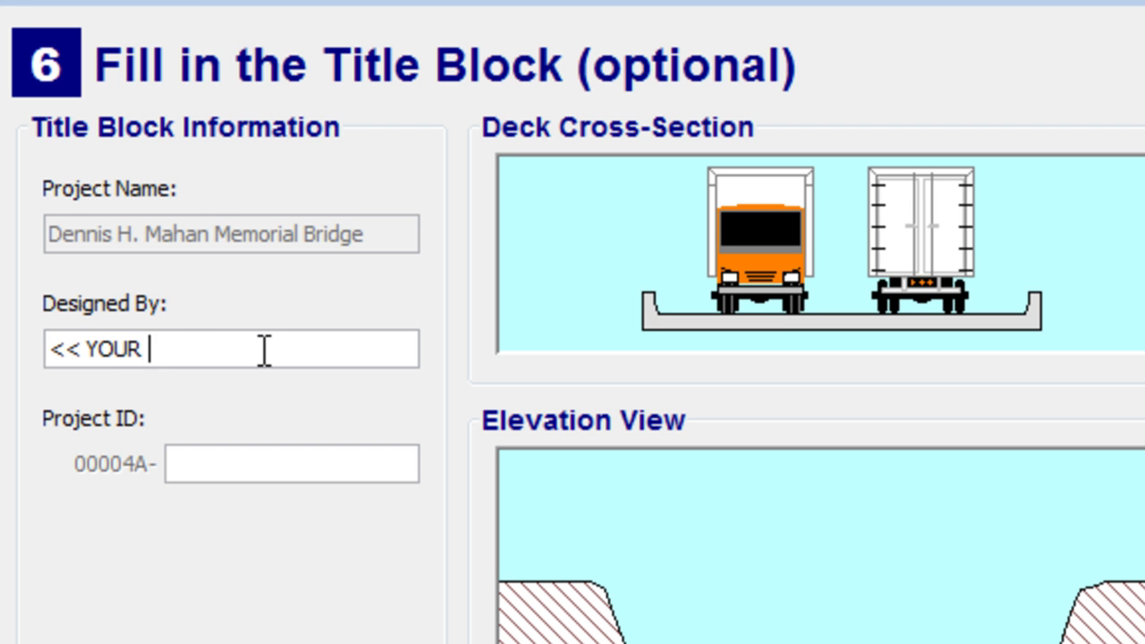
type("NAME>>")
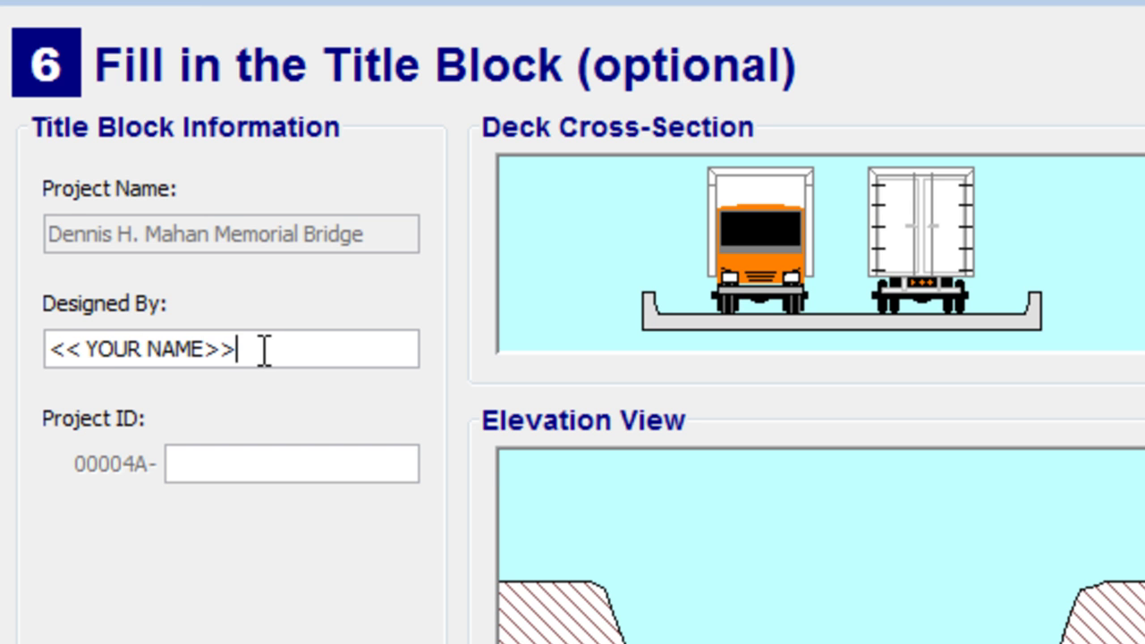
key("Left")
key("Left")
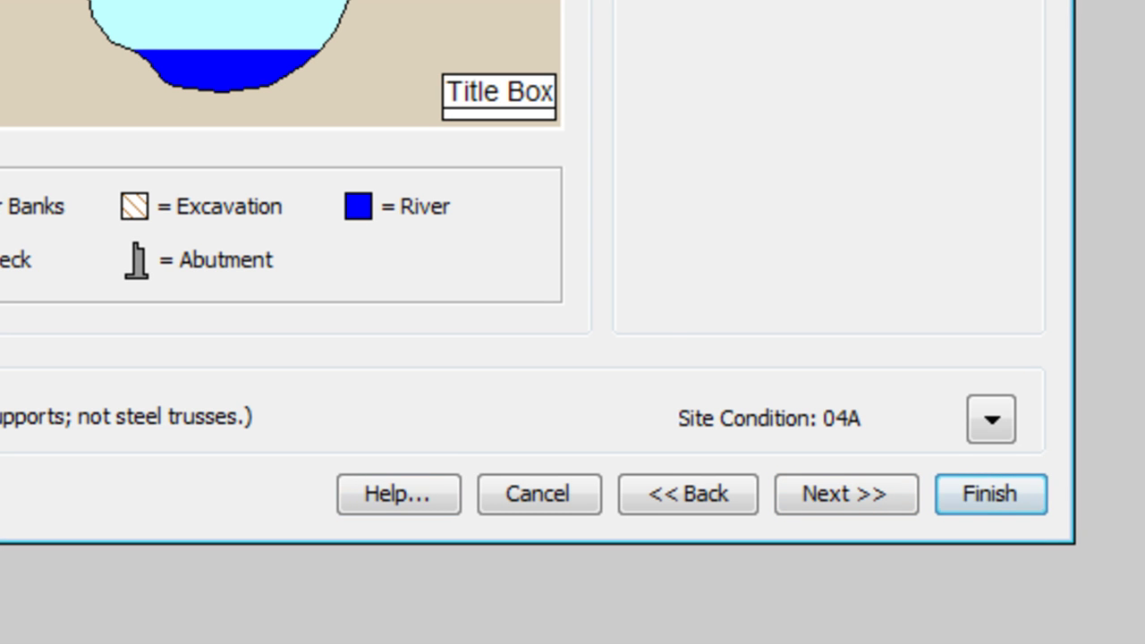
left_click(864, 488)
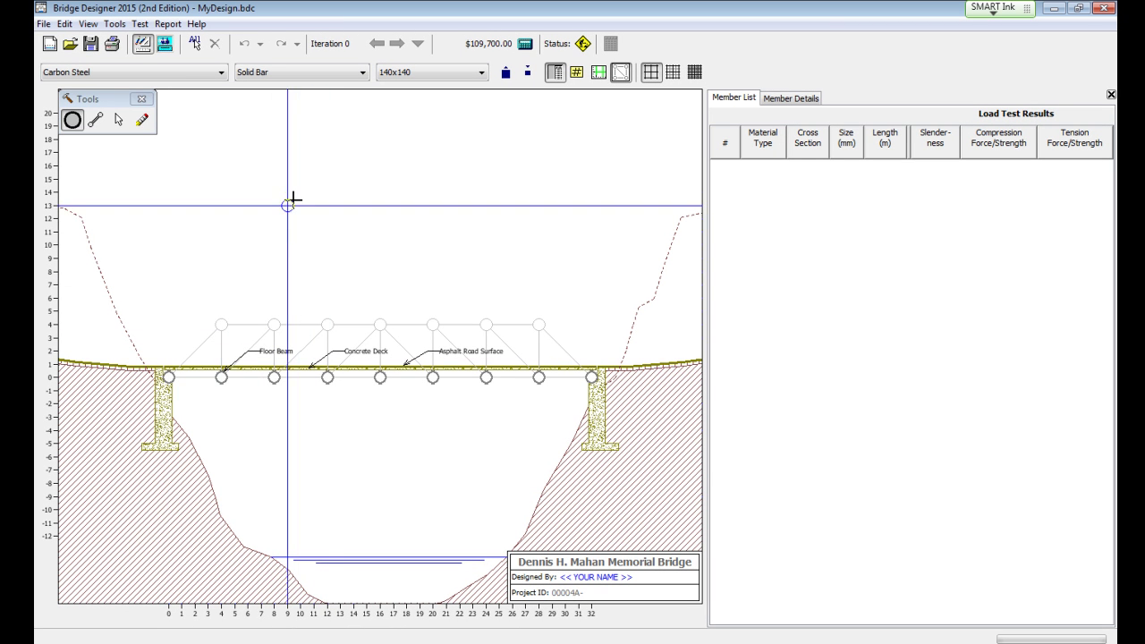
Move the Tools palette aside and draw bottom chord members across all nine deck joints.
left_click_drag(85, 99, 191, 204)
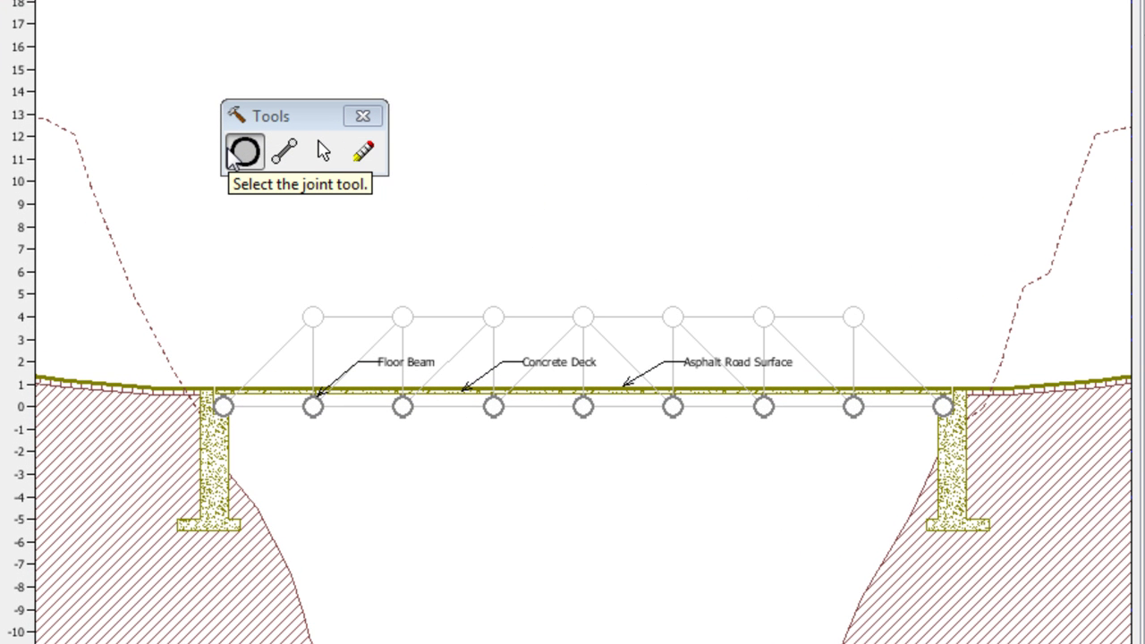
left_click(283, 153)
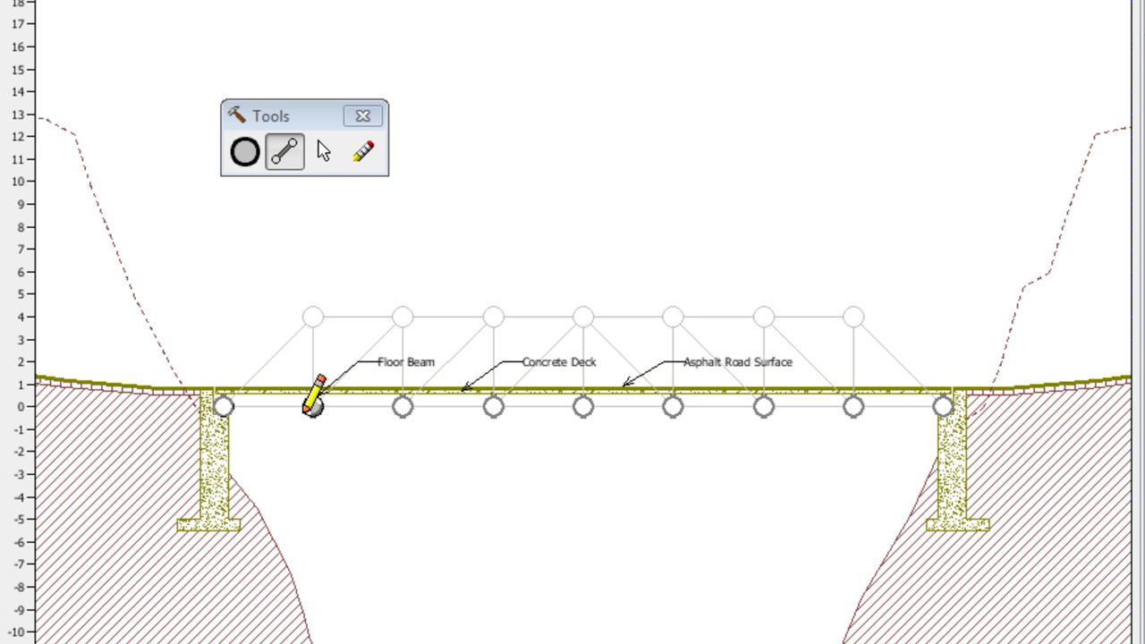
left_click_drag(264, 407, 943, 407)
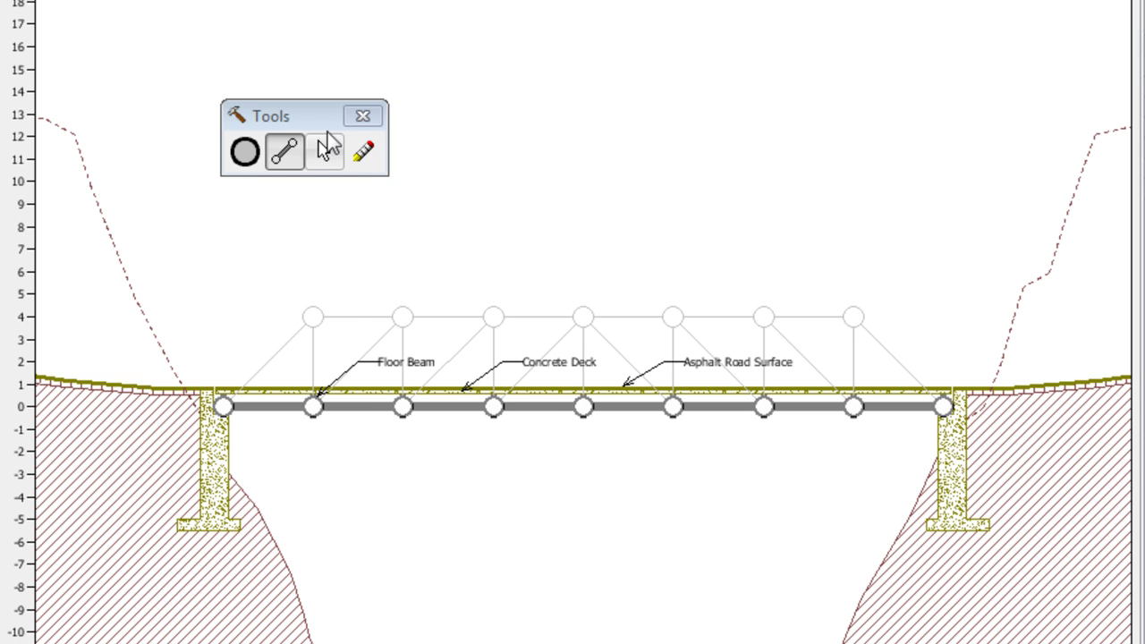
left_click_drag(320, 121, 176, 175)
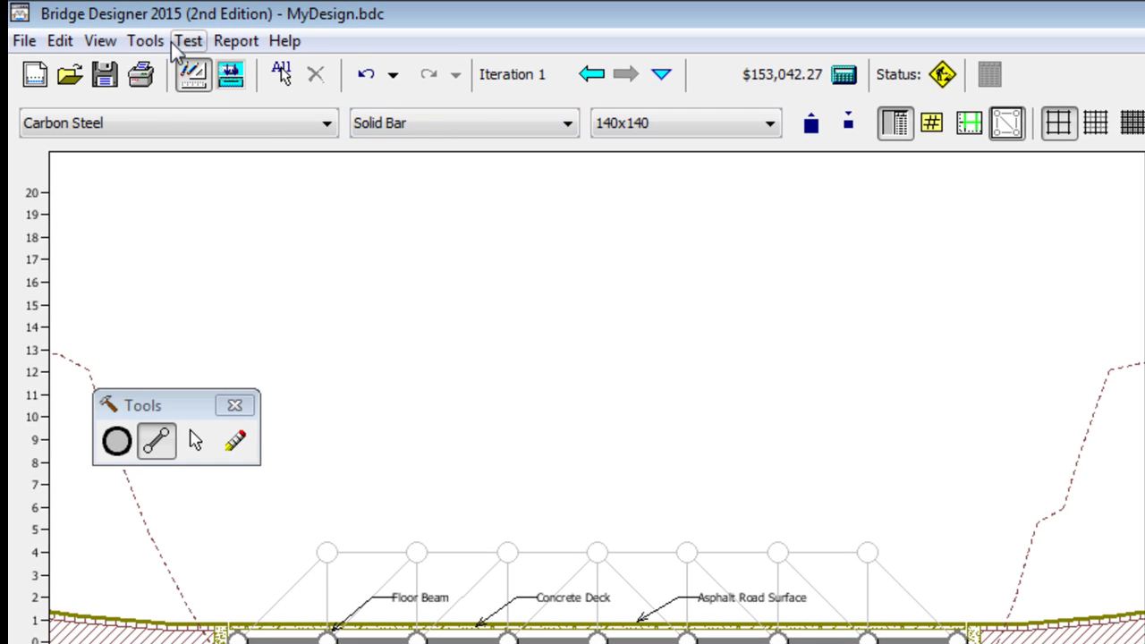
Run Test > Load Test on the design that has only the bottom chord.
left_click(184, 41)
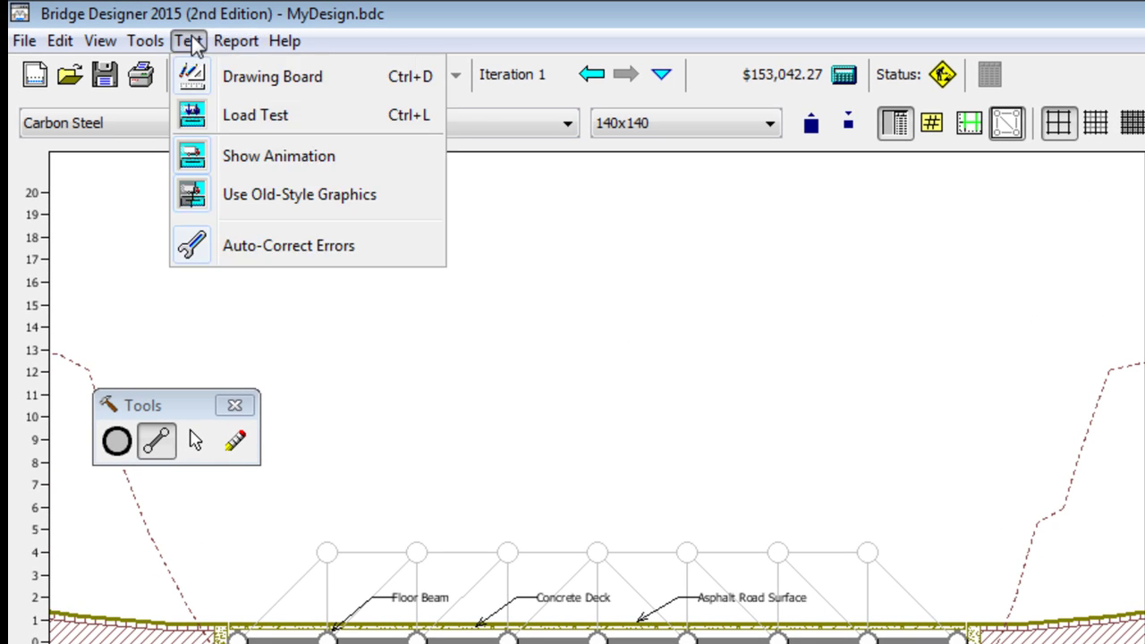
left_click(337, 125)
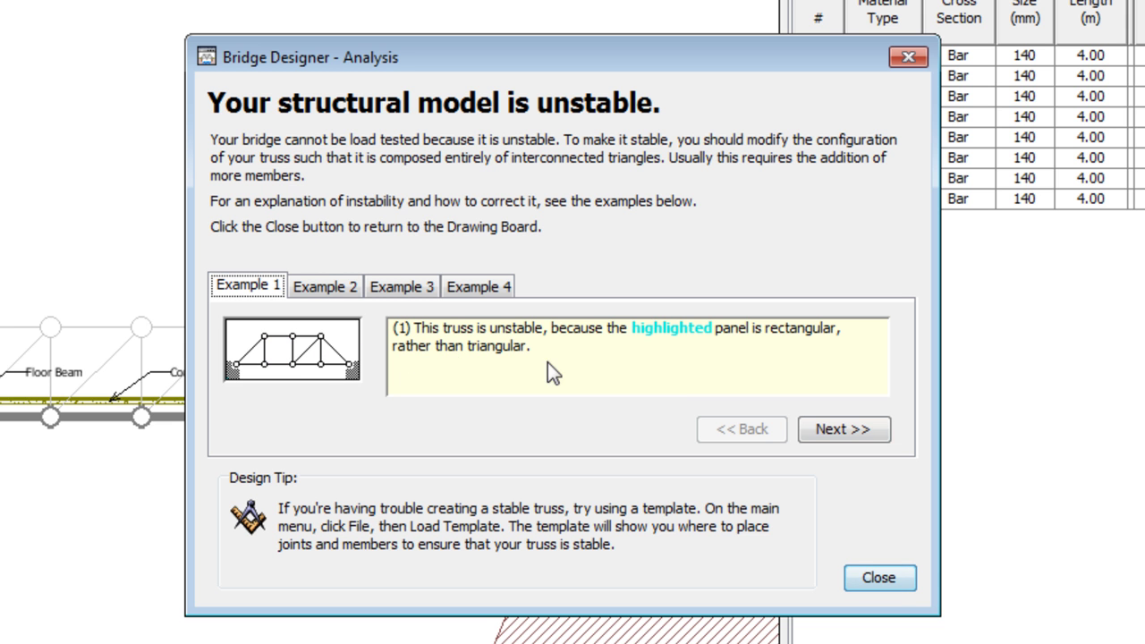
Place left and right top joints, then draw the end posts and top chord.
left_click(879, 577)
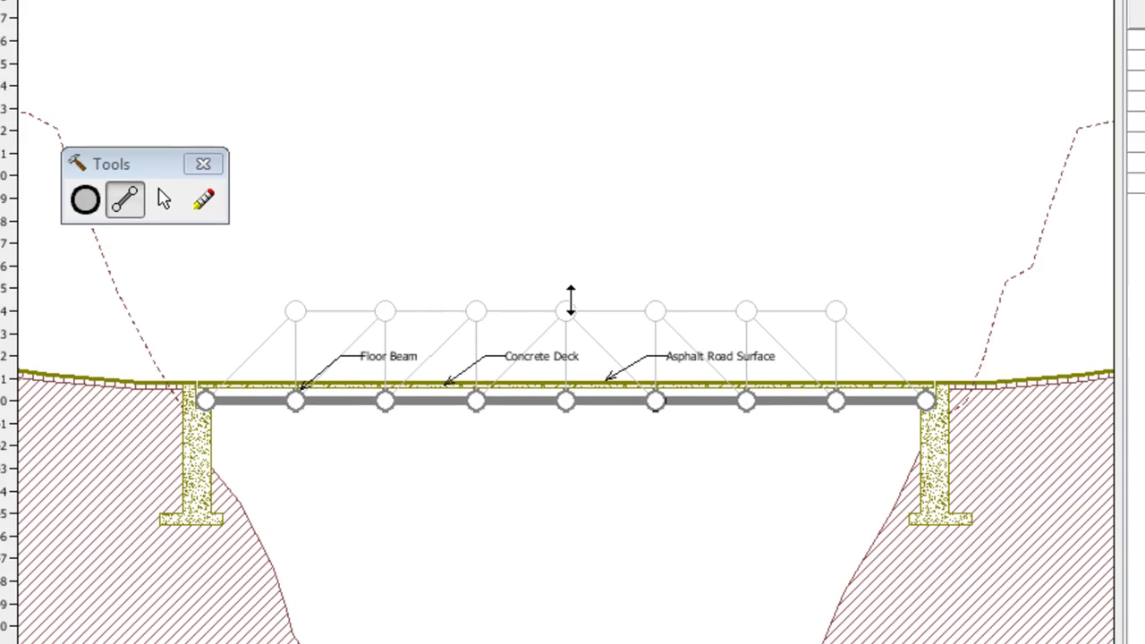
left_click(96, 198)
left_click(307, 310)
left_click(847, 310)
left_click(137, 199)
mouse_move(219, 400)
left_mouse_down()
mouse_move(307, 311)
mouse_move(847, 310)
left_mouse_up()
mouse_move(847, 310)
left_mouse_down()
mouse_move(950, 363)
mouse_move(938, 400)
left_mouse_up()
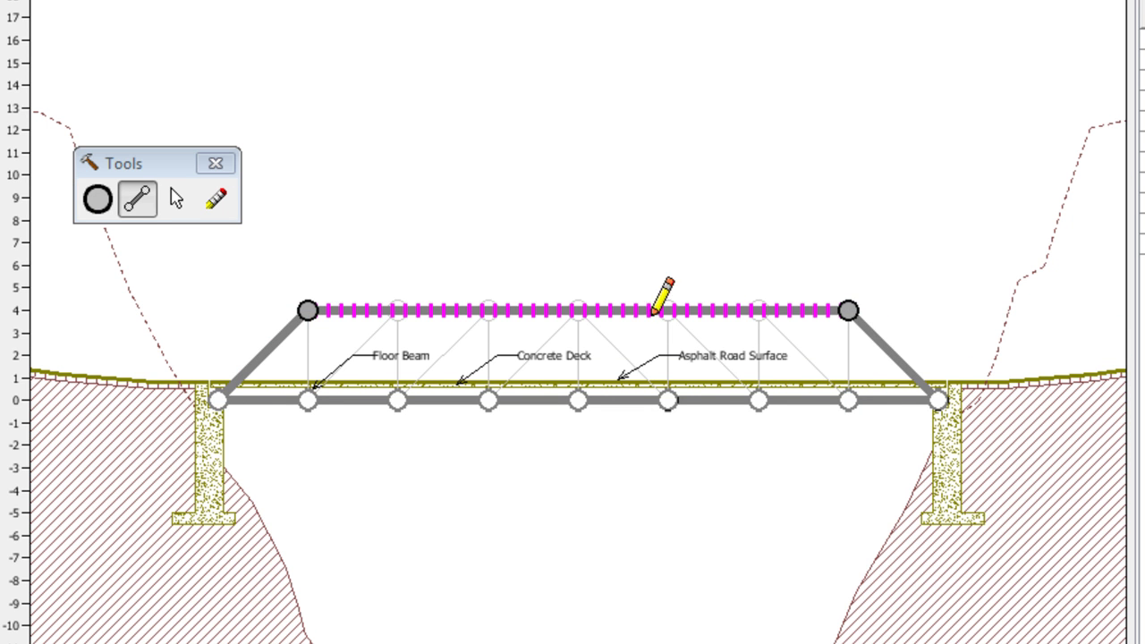
Add five joints along the top chord and a vertical member at mid-span.
left_click(97, 199)
left_click(396, 311)
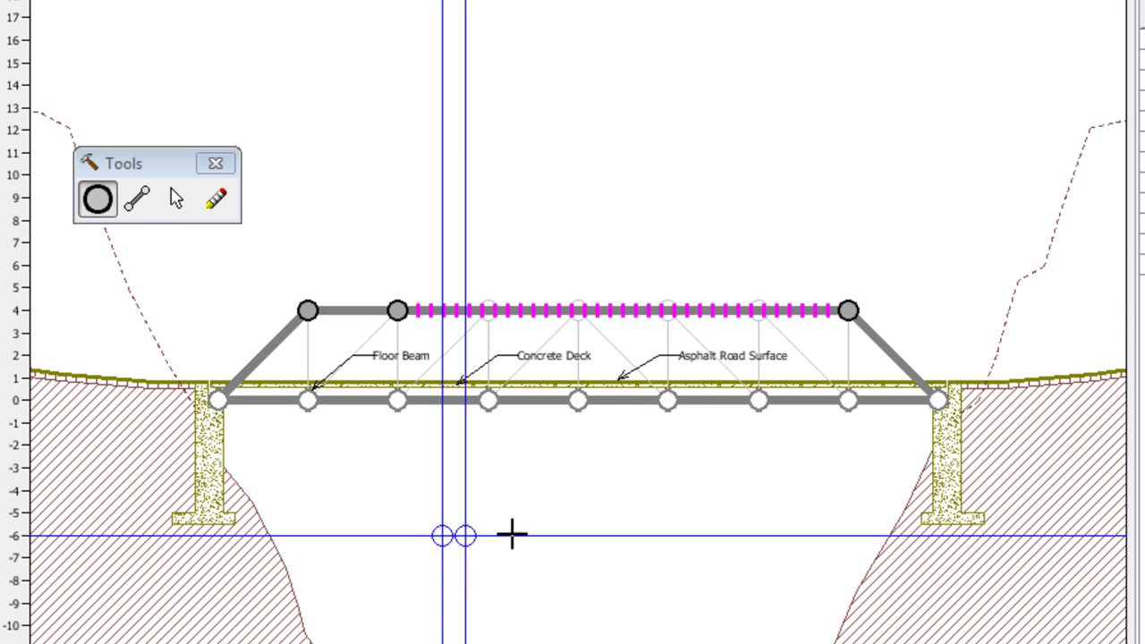
left_click(758, 310)
left_click(667, 311)
left_click(577, 310)
left_click(487, 310)
left_click(137, 199)
left_click_drag(577, 310, 577, 399)
Try a load test, sketch several diagonals, then undo the misplaced diagonals and vertical.
left_click(170, 0)
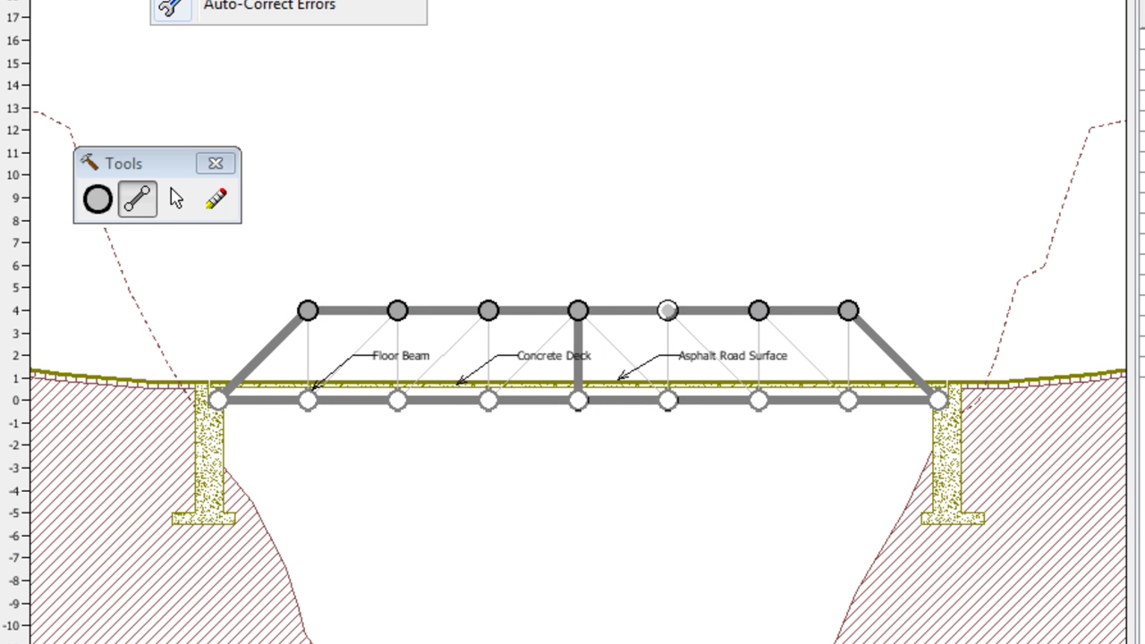
left_click(233, 0)
key("Escape")
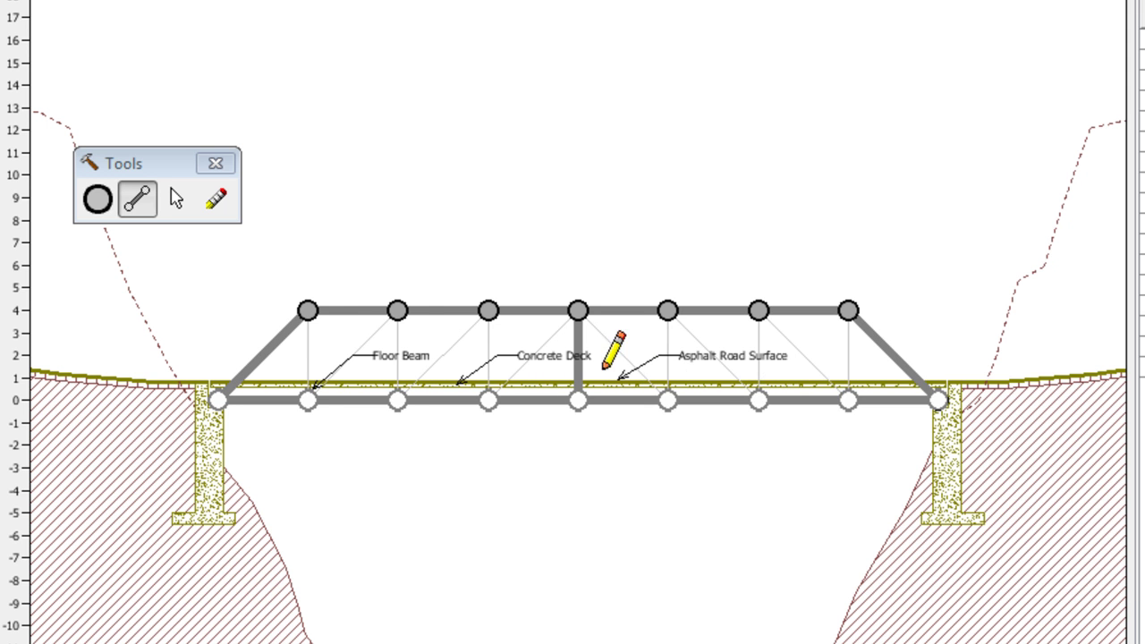
mouse_move(307, 400)
left_mouse_down()
mouse_move(397, 311)
mouse_move(487, 400)
left_mouse_up()
left_click_drag(576, 311, 488, 400)
mouse_move(577, 310)
left_mouse_down()
mouse_move(667, 400)
mouse_move(757, 310)
mouse_move(847, 399)
left_mouse_up()
left_click(268, 2)
key("Escape")
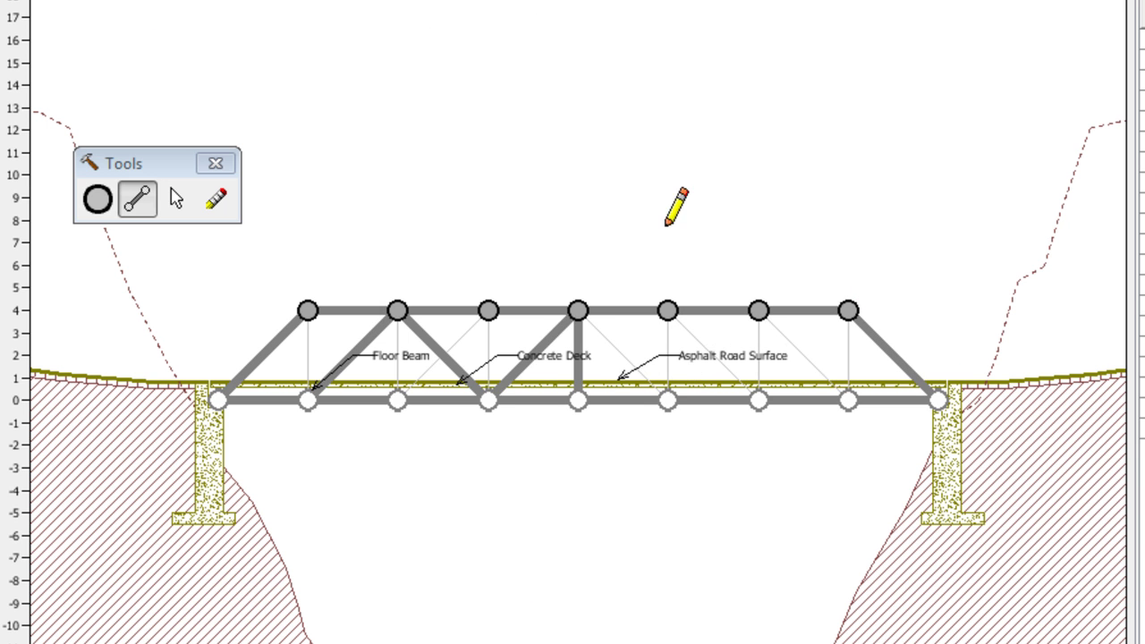
key("ctrl+z")
key("ctrl+z")
key("ctrl+z")
key("ctrl+z")
key("ctrl+z")
key("ctrl+z")
key("ctrl+z")
Redraw verticals and diagonals panel by panel through to the right support.
left_click_drag(307, 311, 307, 399)
mouse_move(307, 400)
left_mouse_down()
mouse_move(397, 311)
mouse_move(397, 399)
mouse_move(487, 311)
left_mouse_up()
mouse_move(488, 310)
left_mouse_down()
mouse_move(488, 399)
mouse_move(577, 310)
left_mouse_up()
left_click_drag(577, 400, 577, 310)
left_click_drag(576, 310, 666, 400)
mouse_move(666, 400)
left_mouse_down()
mouse_move(666, 310)
mouse_move(757, 399)
mouse_move(757, 310)
left_mouse_up()
left_click_drag(758, 311, 848, 400)
Load-test the finished truss and watch the truck cross until the left end post fails.
left_click(173, 0)
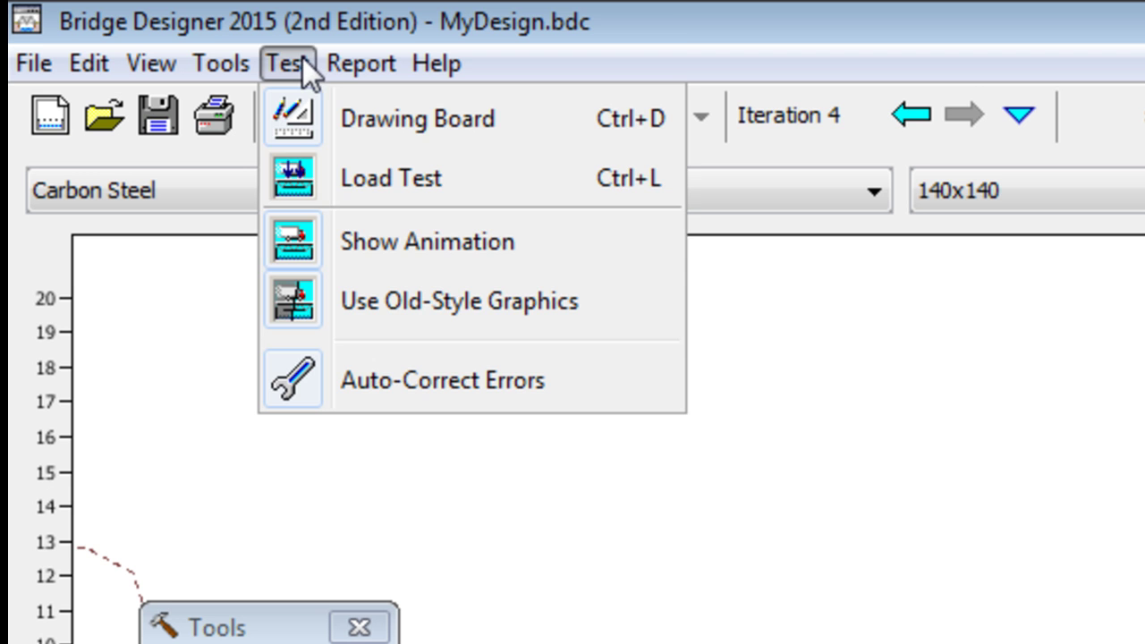
left_click(403, 180)
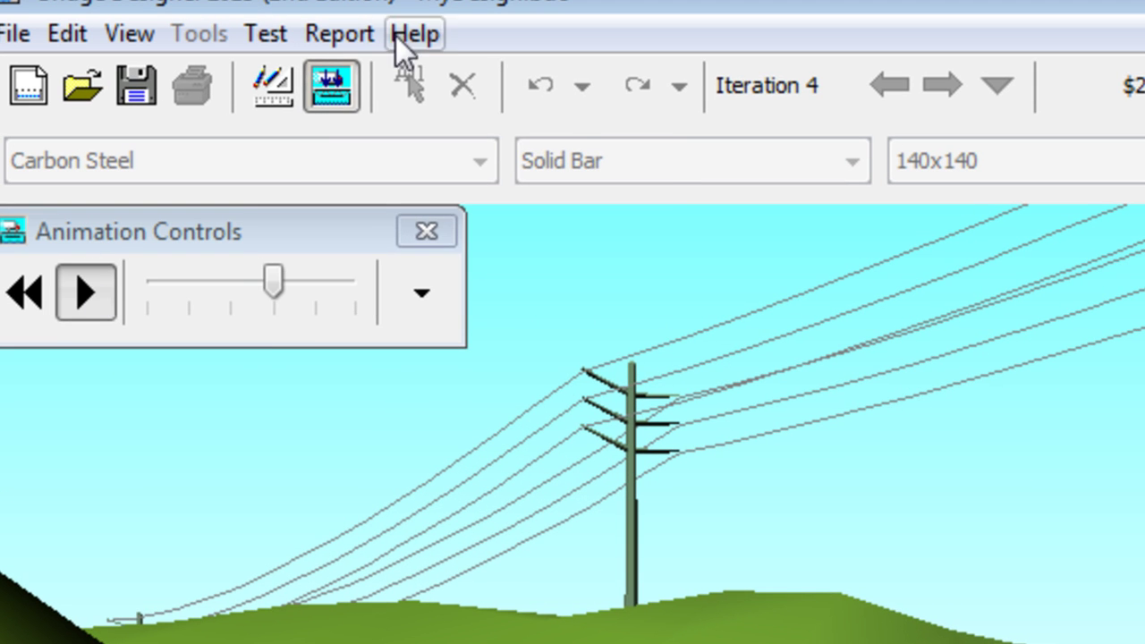
left_click(266, 33)
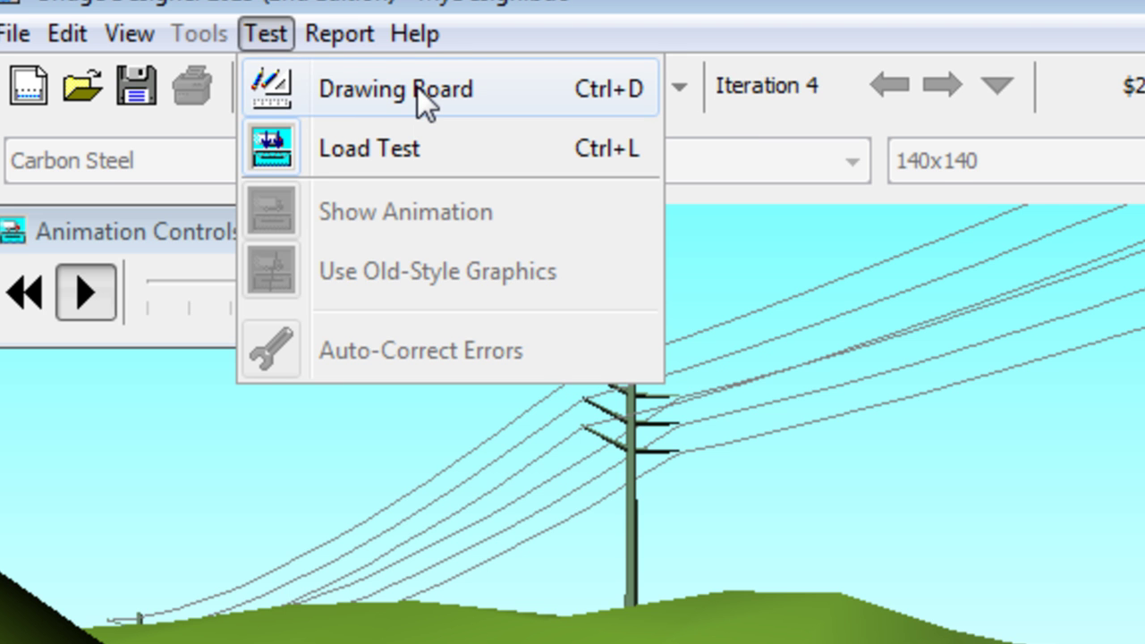
Back on the drawing board, make end diagonals 9 and 10 hollow 140x140x7 tubes.
left_click(418, 88)
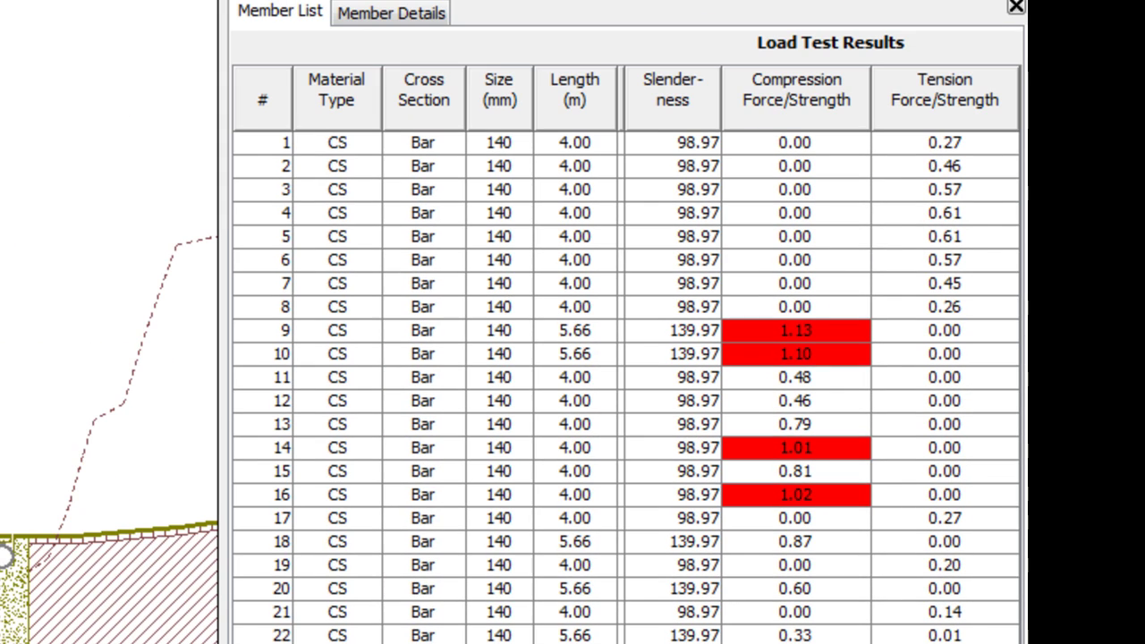
left_click(447, 330)
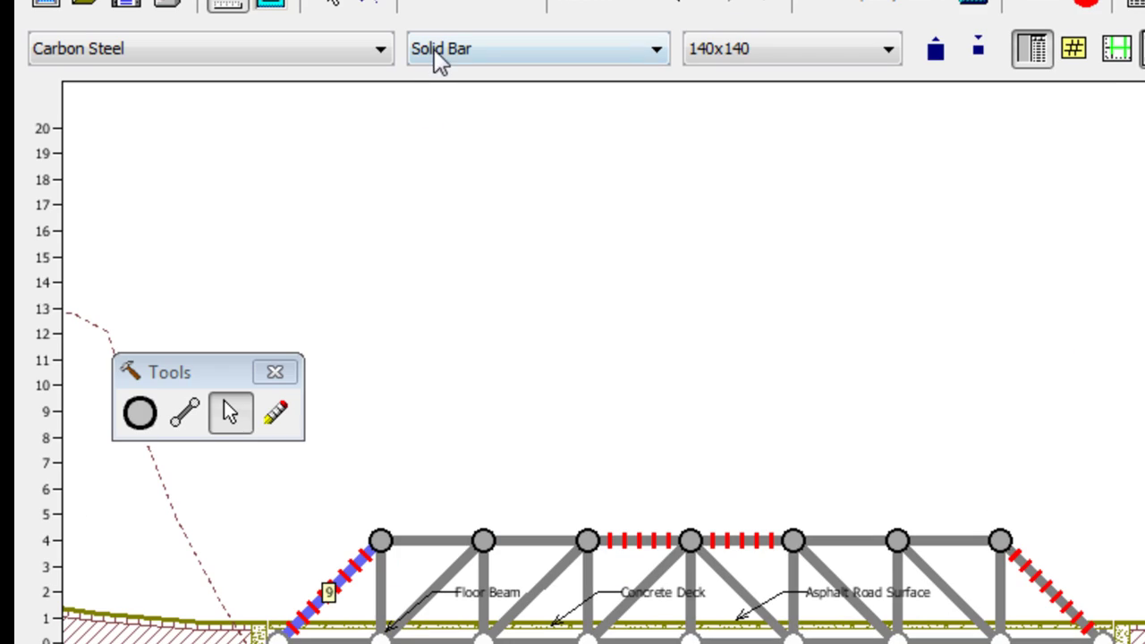
left_click(425, 52)
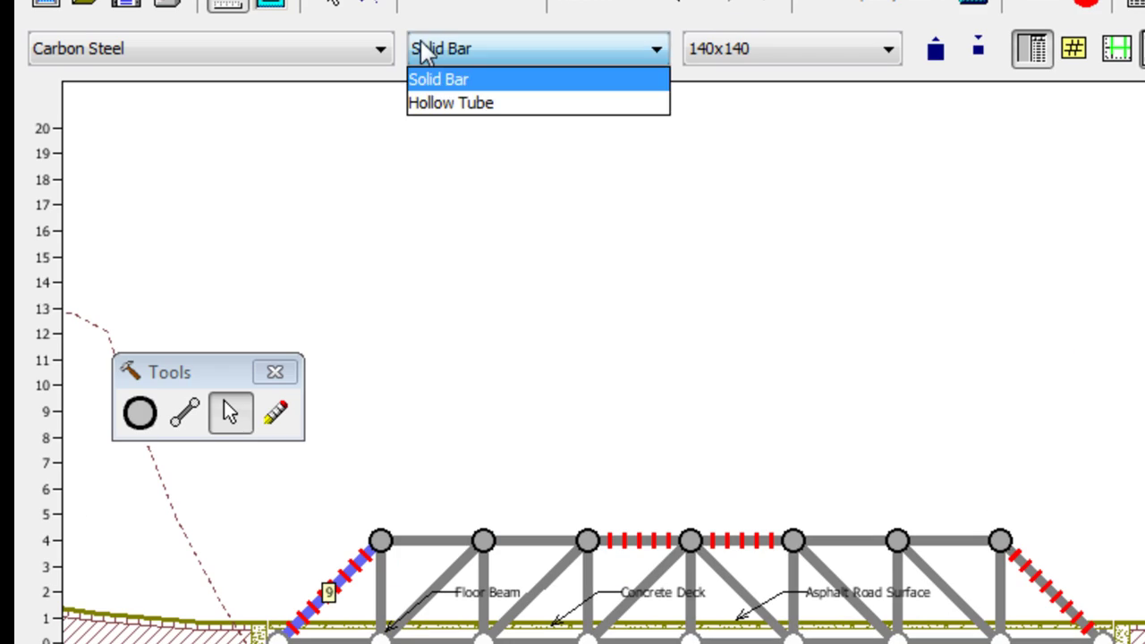
left_click(476, 105)
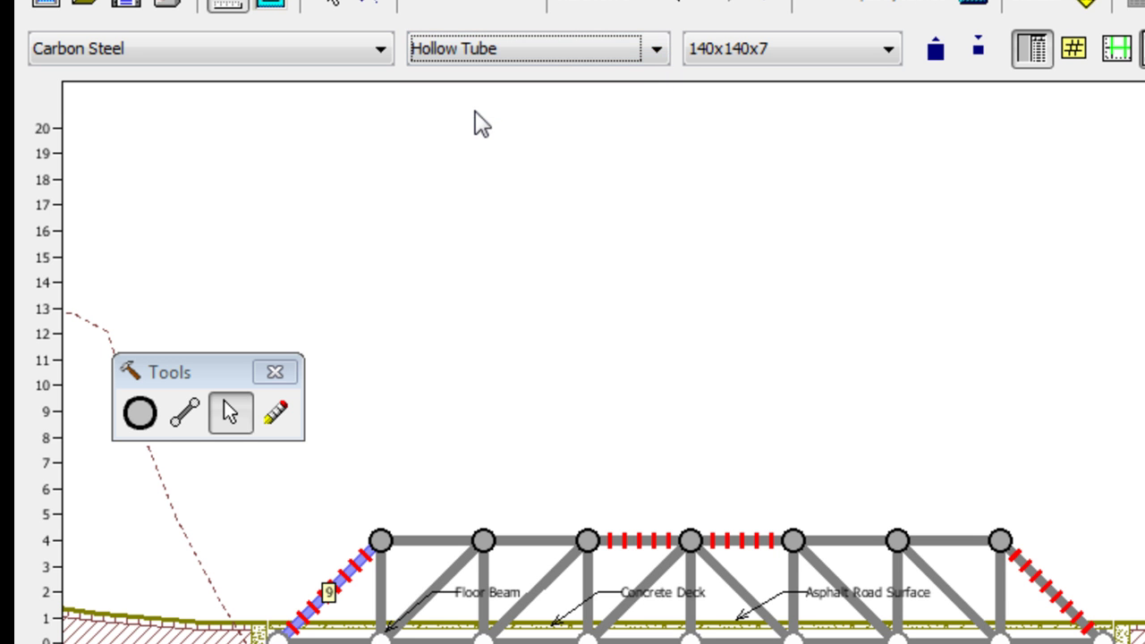
left_click(1038, 576)
left_click(633, 50)
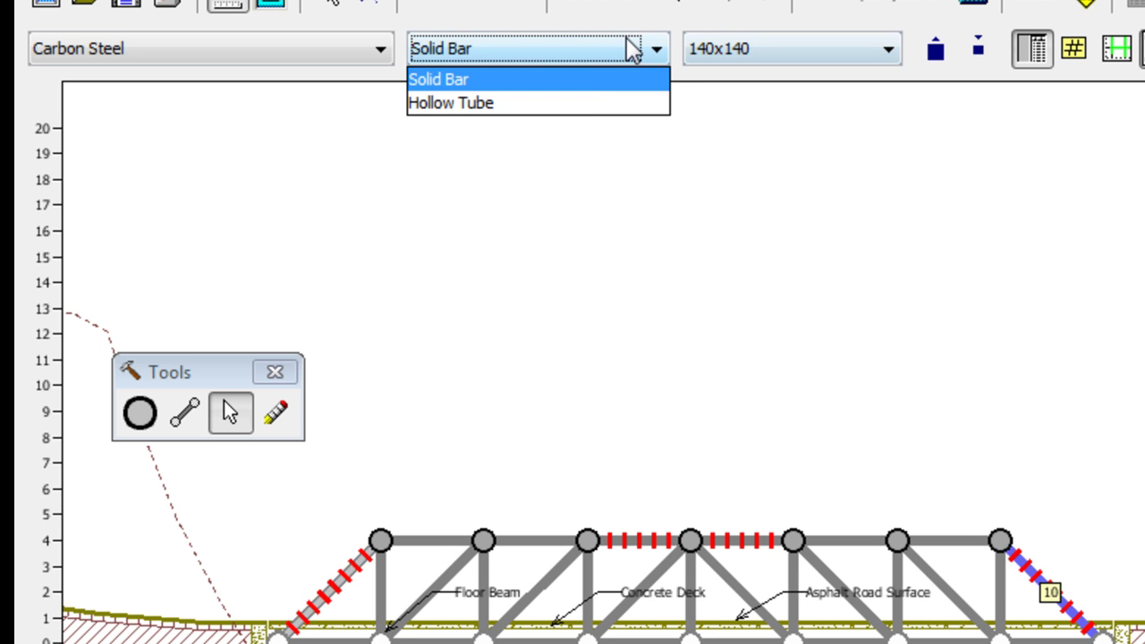
left_click(579, 105)
Make top-chord members 16 and 14 hollow 140x140x7 tubes, then go to the Test commands.
left_click(640, 542)
left_click(611, 50)
left_click(602, 104)
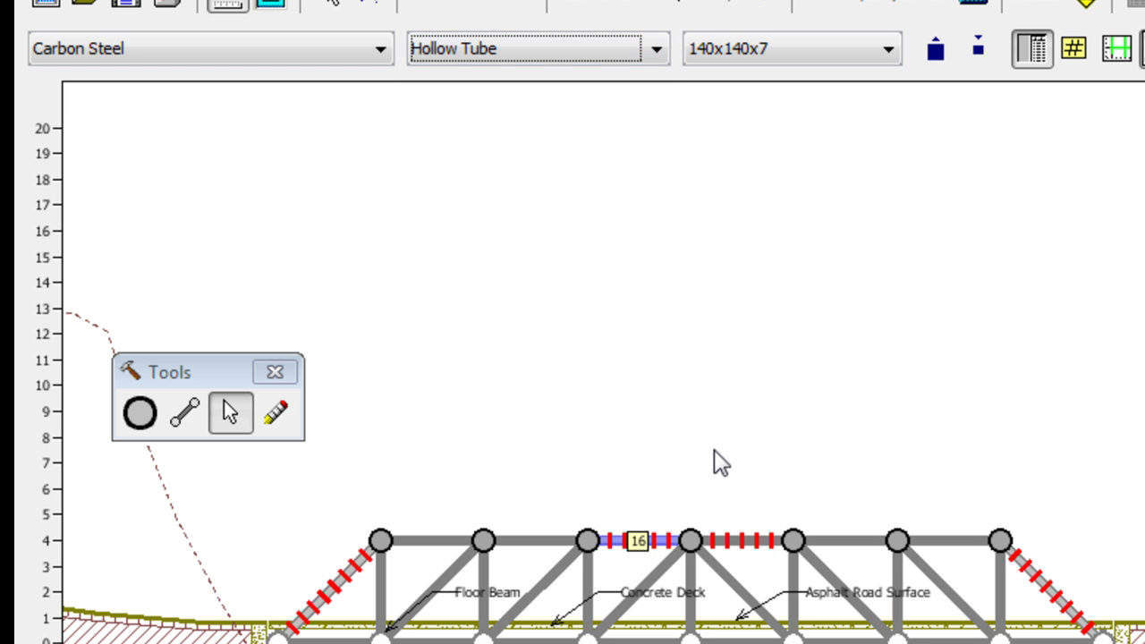
left_click(738, 541)
left_click(555, 50)
left_click(577, 105)
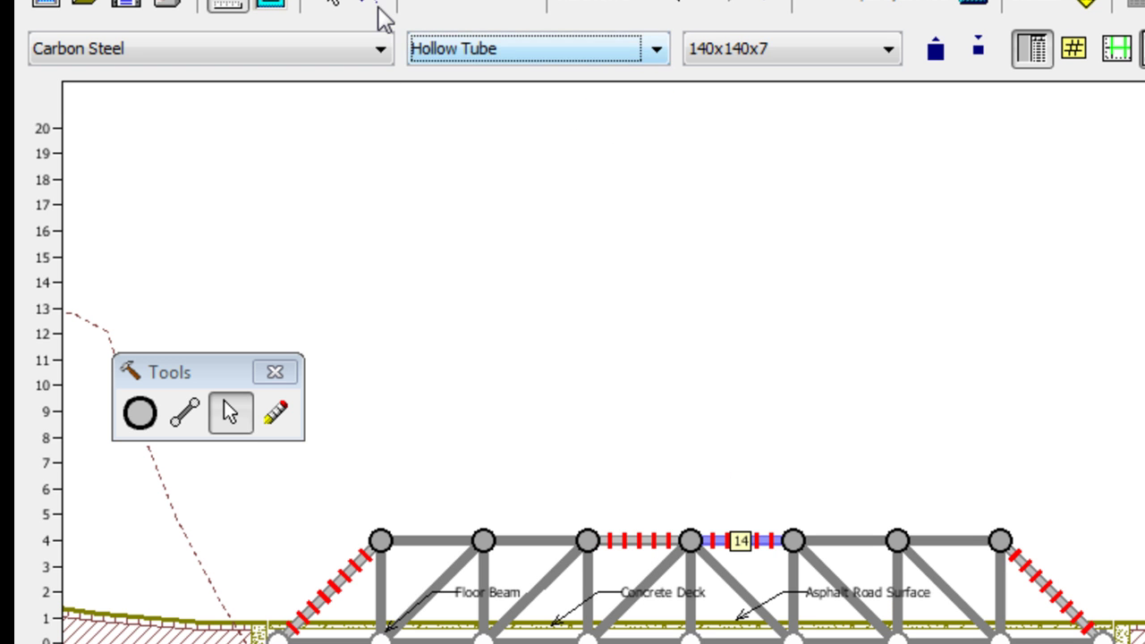
left_click(269, 0)
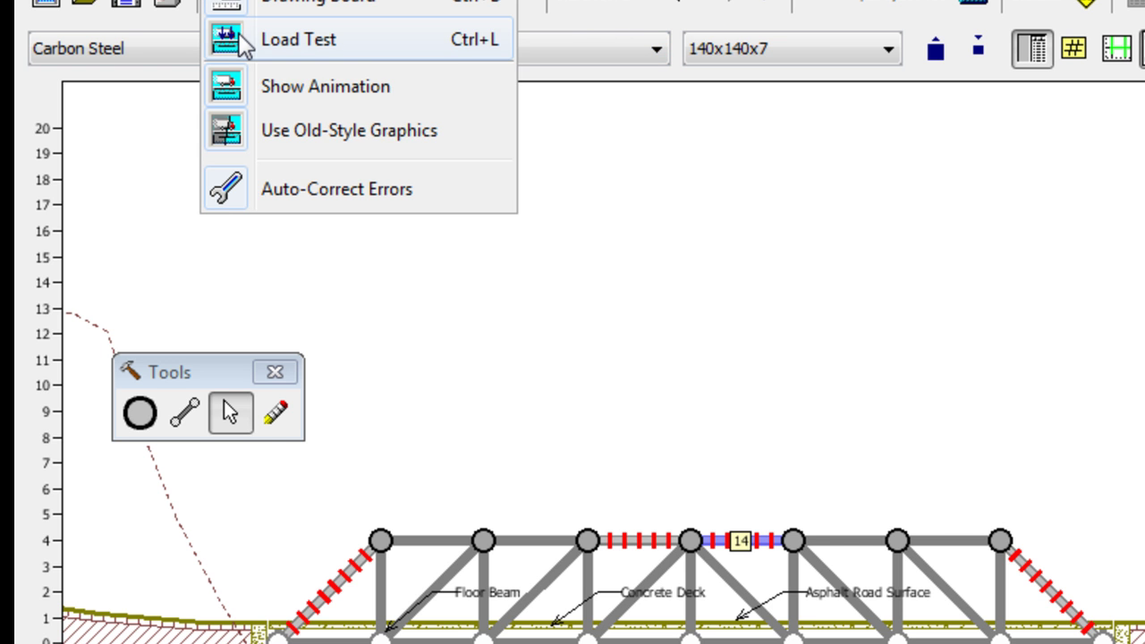
Run the load test, then enlarge members 9, 16, 14 and 10 together to 220x220.
left_click(243, 45)
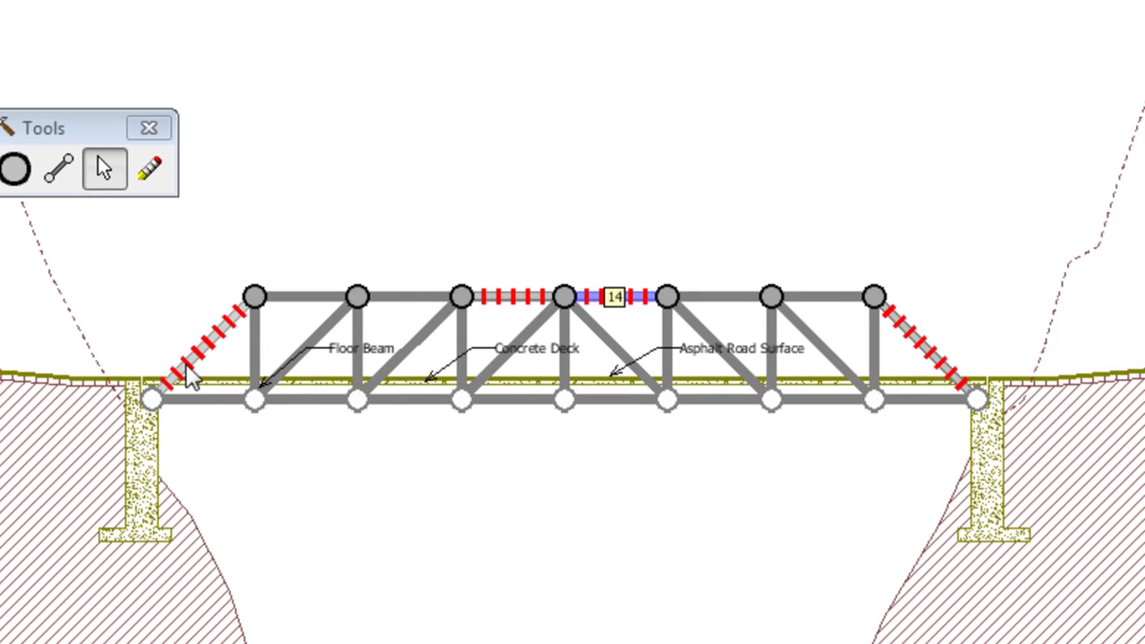
left_click(215, 336)
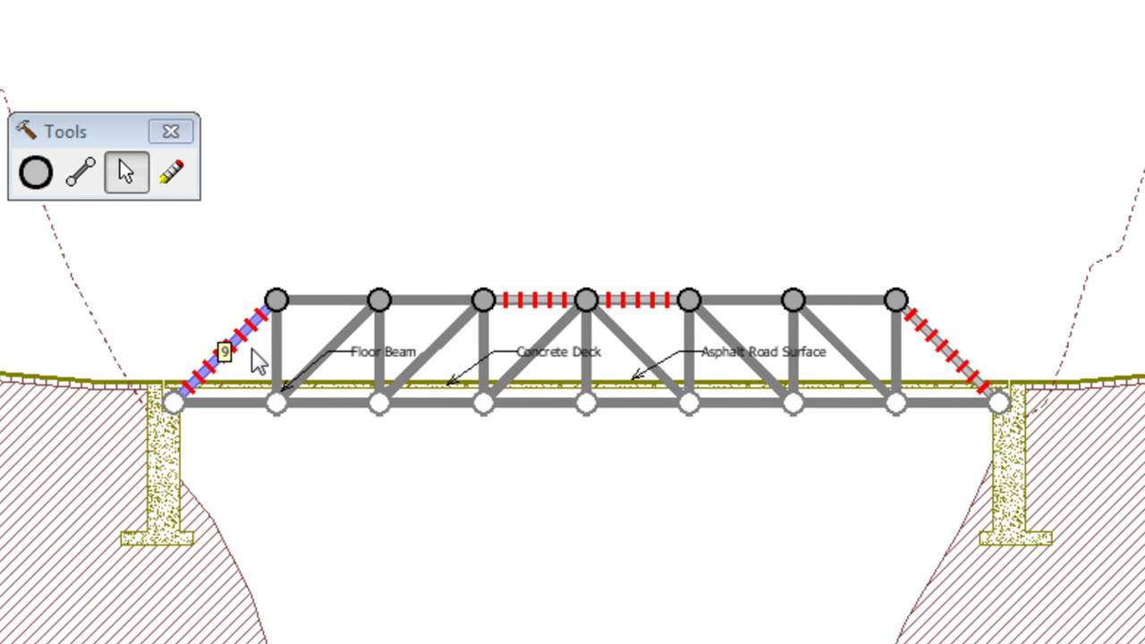
left_click(537, 302, "ctrl")
left_click(649, 302, "ctrl")
left_click(939, 347, "ctrl")
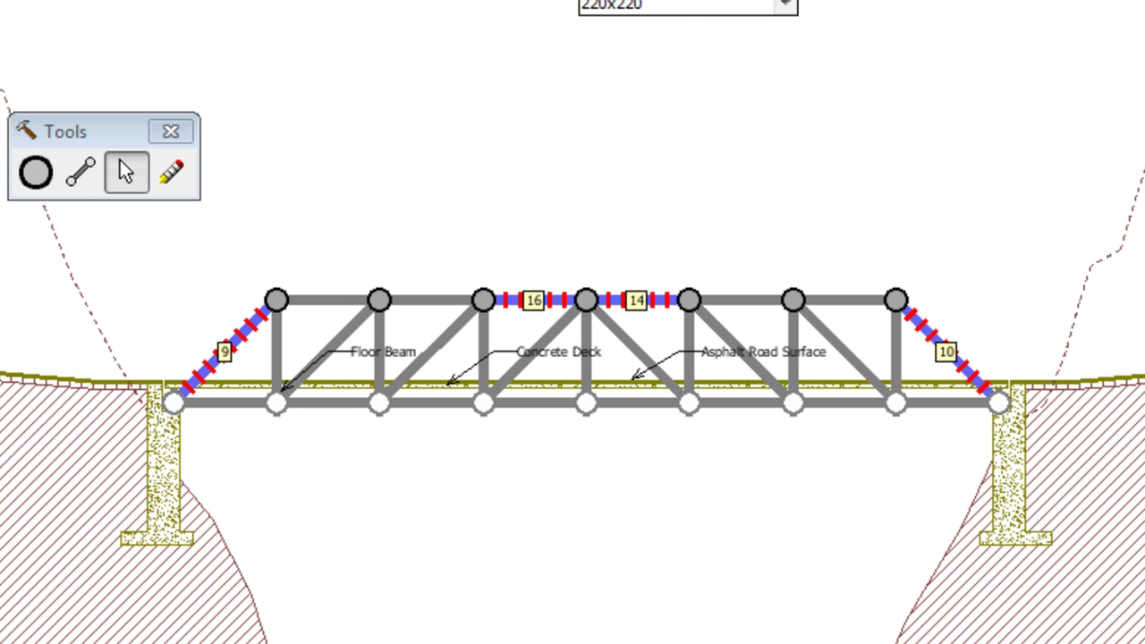
left_click(677, 8)
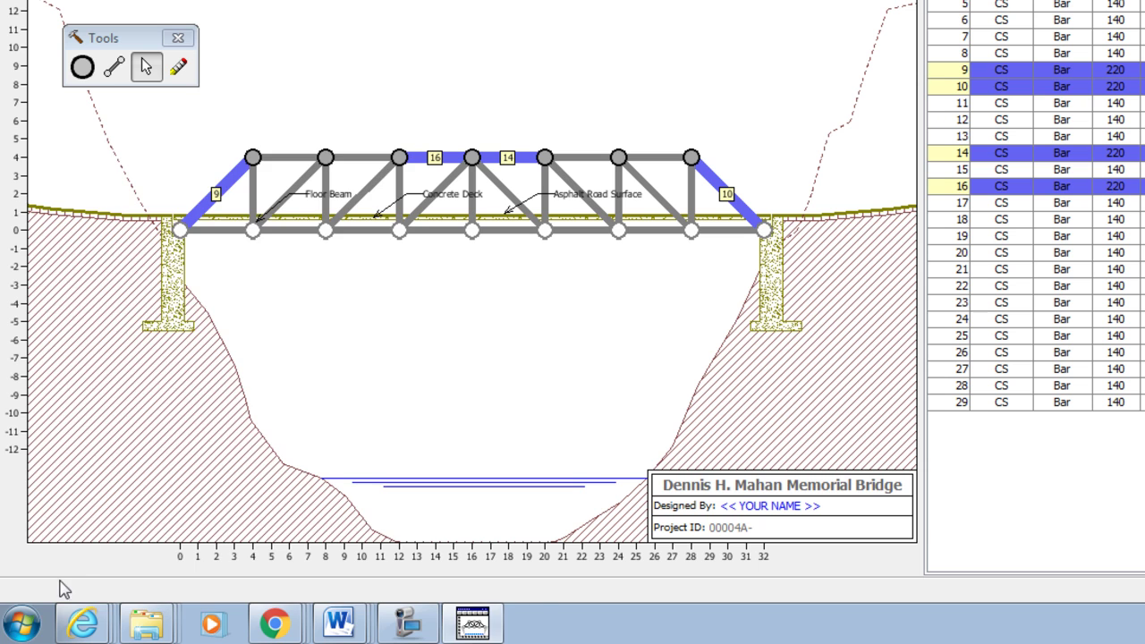
Snip the truss drawing and results table in Snipping Tool, without saving the snip.
left_click(21, 624)
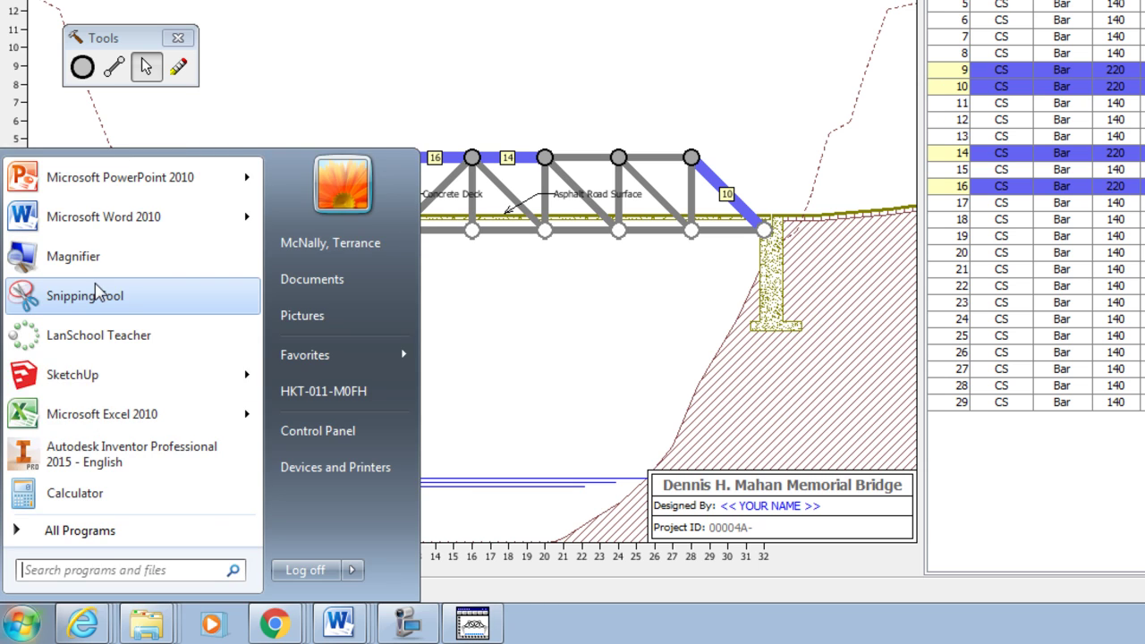
left_click(101, 297)
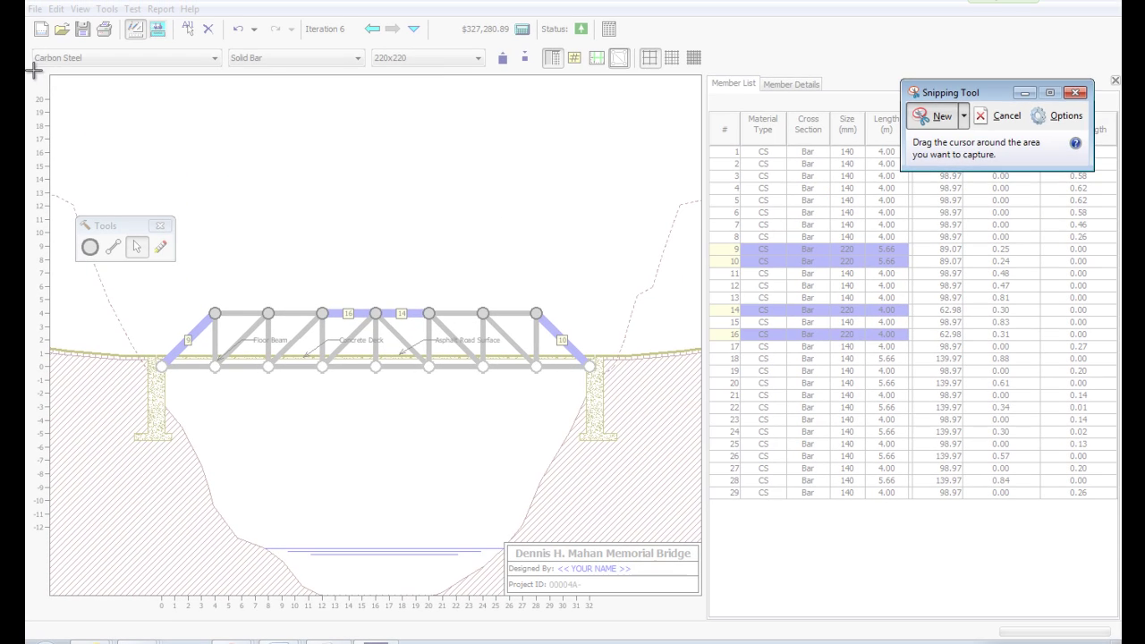
mouse_move(29, 70)
left_mouse_down()
mouse_move(199, 279)
mouse_move(626, 600)
mouse_move(725, 626)
mouse_move(1116, 633)
left_mouse_up()
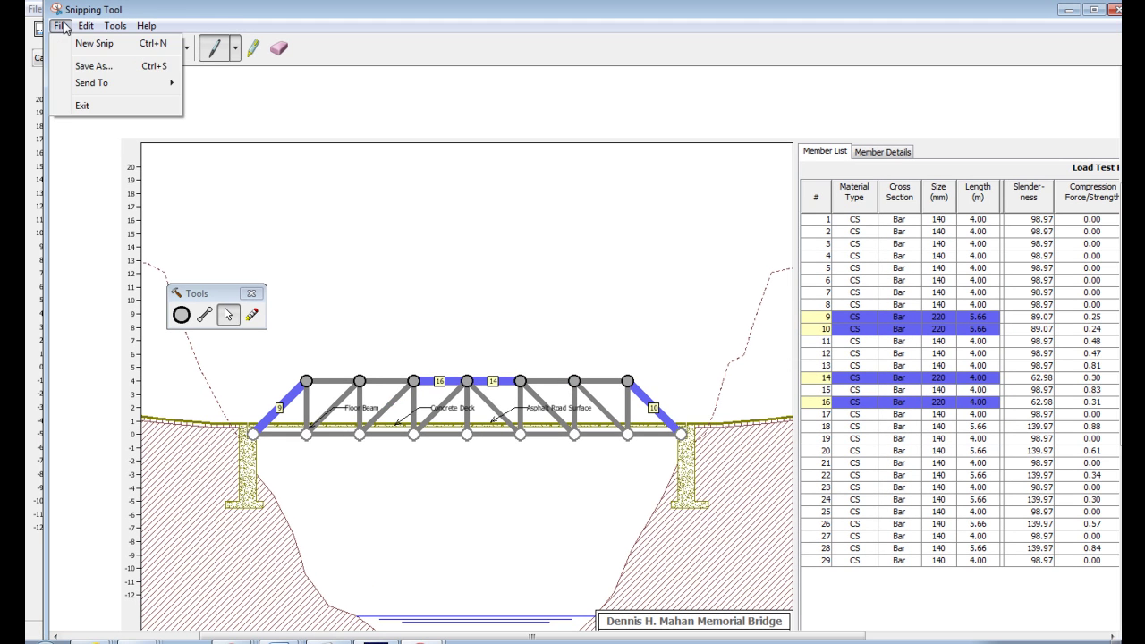
left_click(60, 25)
left_click(138, 71)
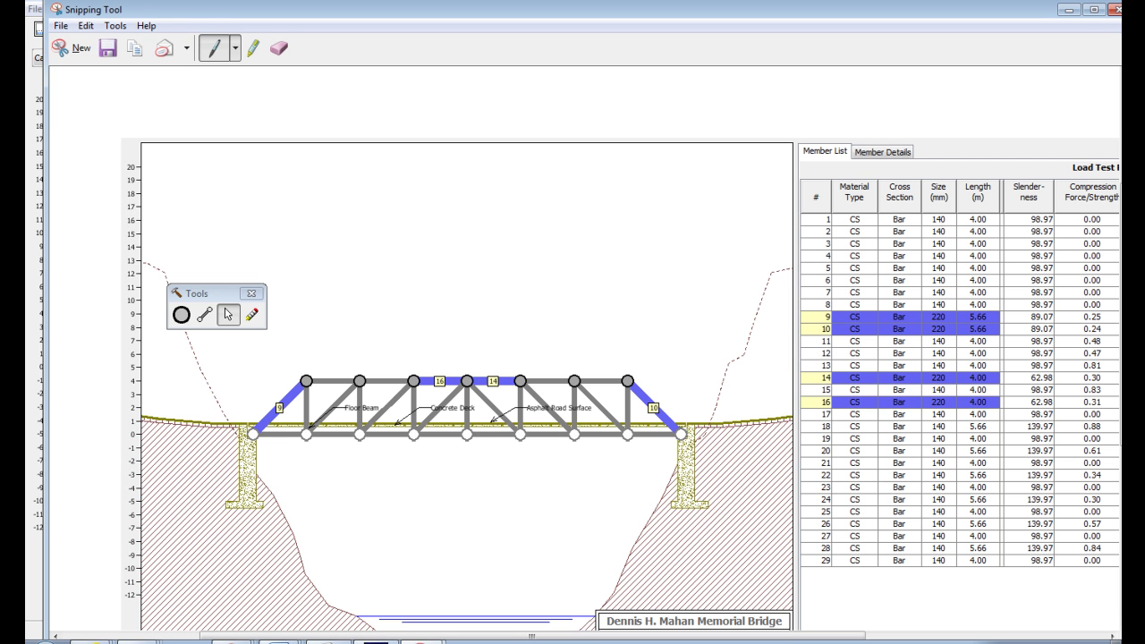
left_click_drag(265, 17, 252, 59)
Rerun the load test with the animation controls moved aside, then bring Snipping Tool forward.
left_click(248, 8)
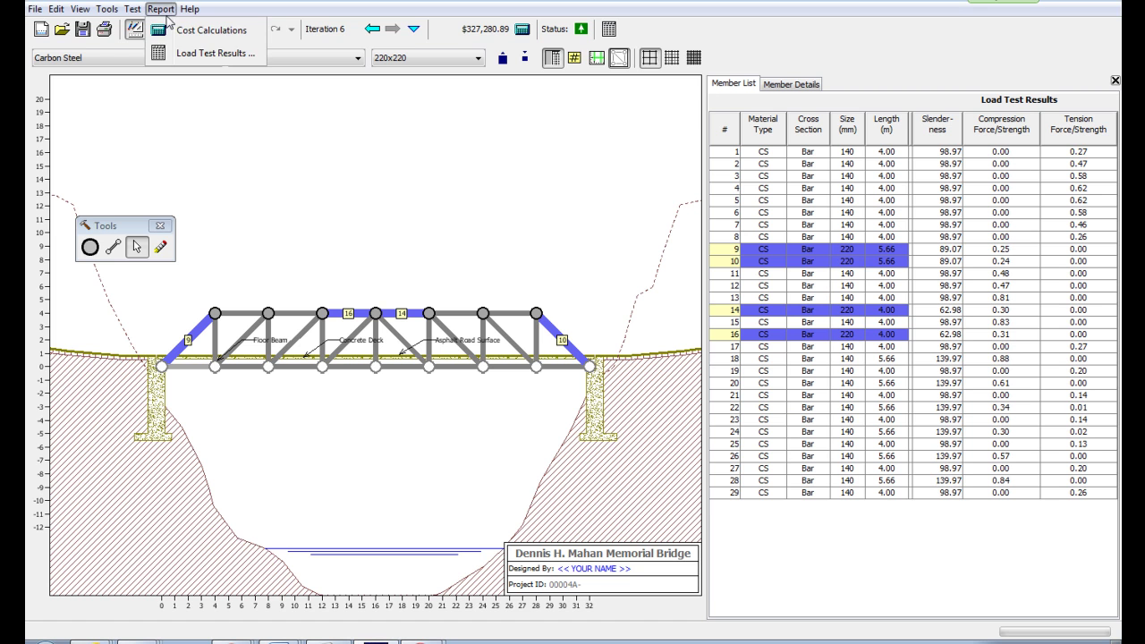
left_click(133, 9)
left_click(140, 53)
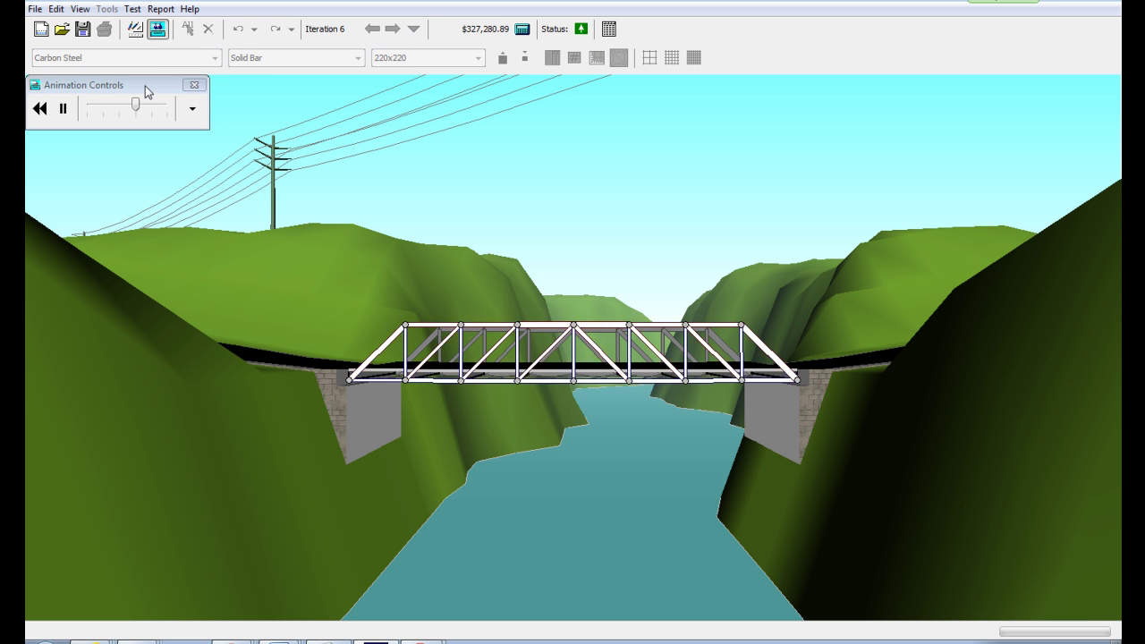
left_click_drag(134, 86, 199, 95)
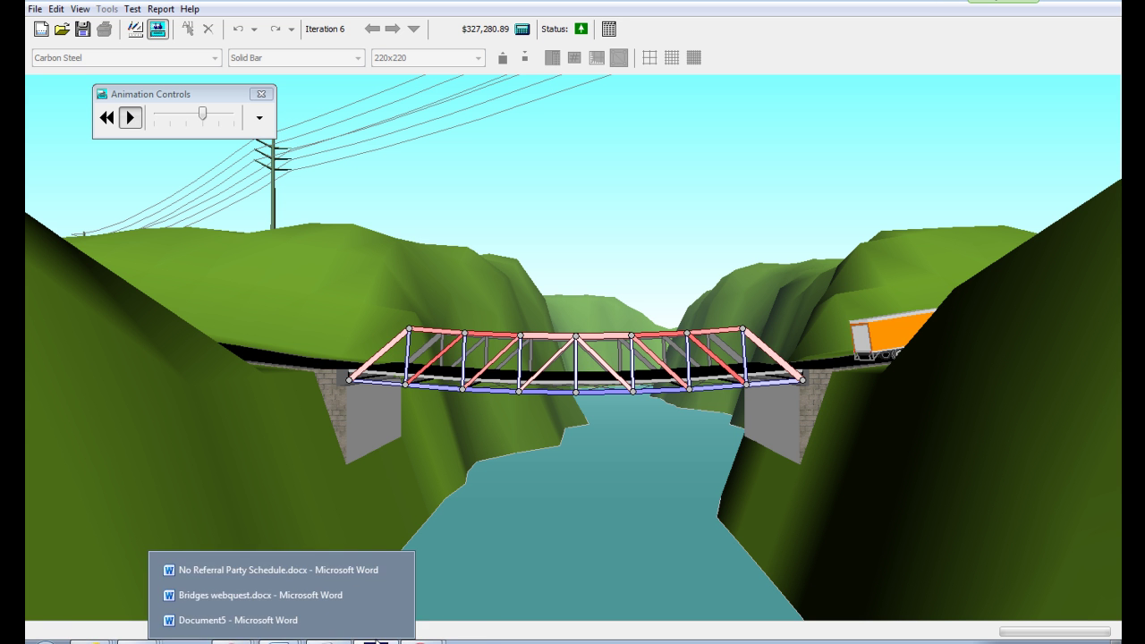
mouse_move(418, 637)
left_click(409, 595)
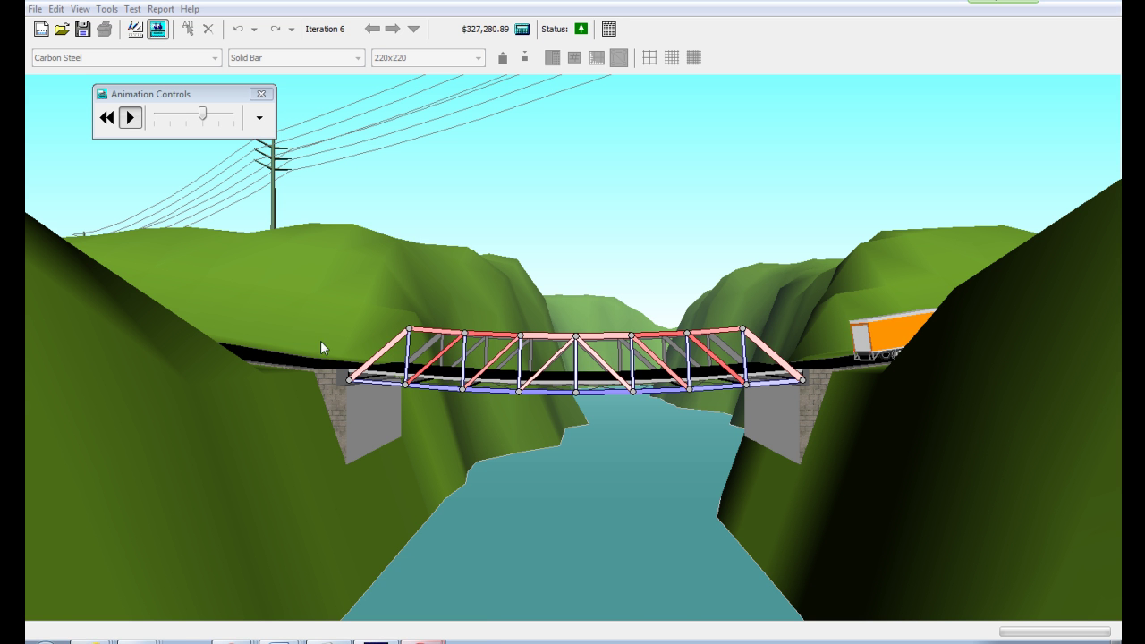
Take a new snip of the 3-D load test view with the truck on the bridge.
left_click(435, 620)
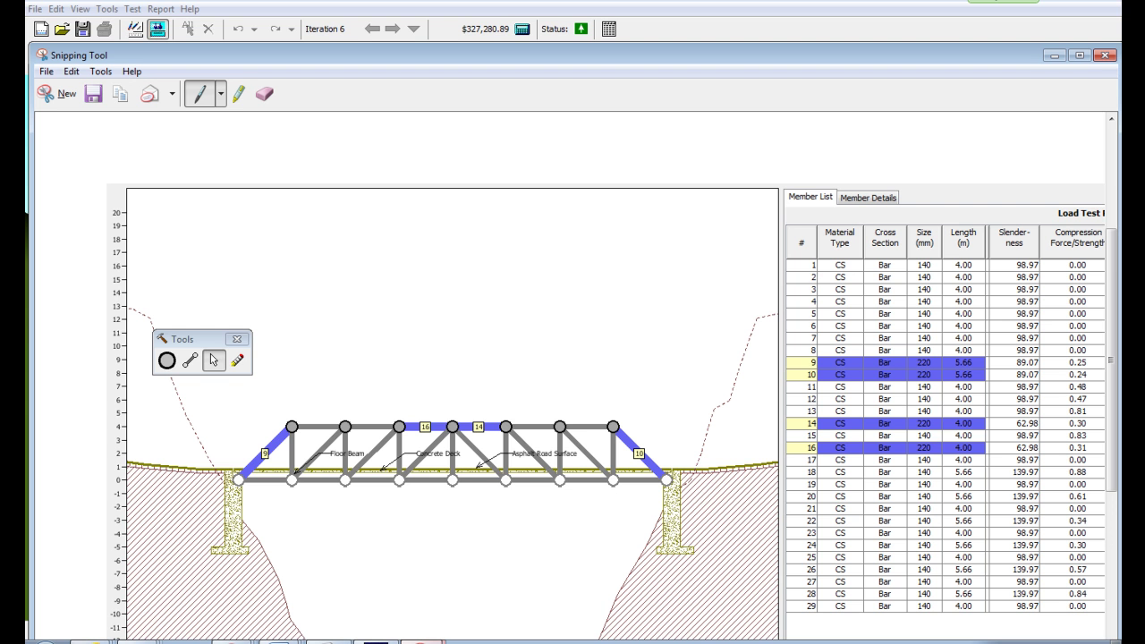
left_click(55, 93)
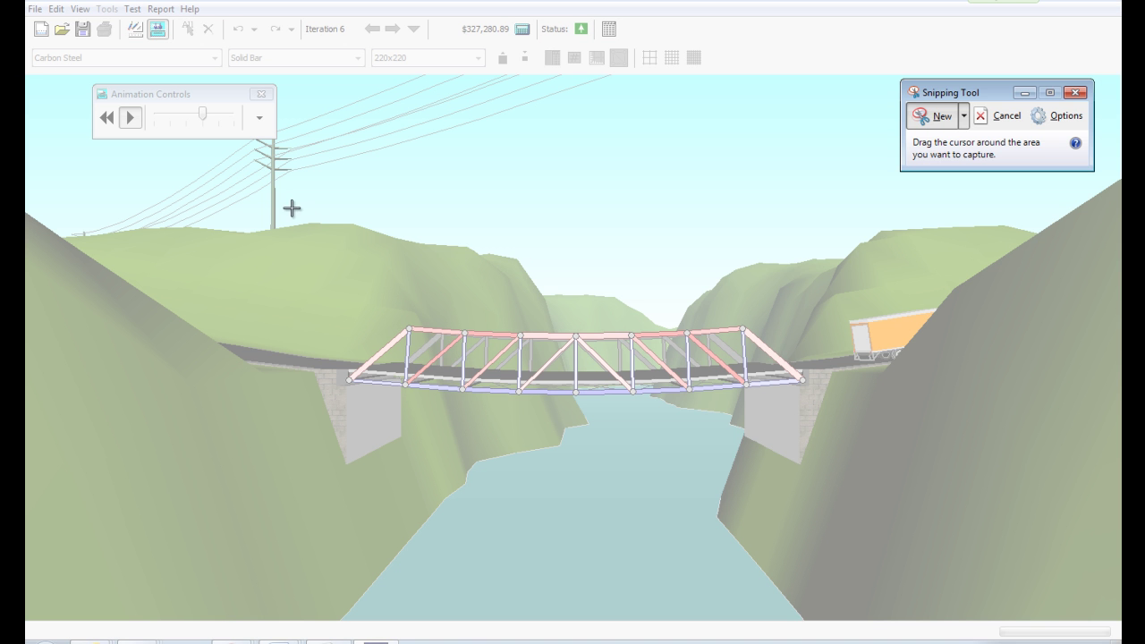
left_click_drag(291, 206, 941, 566)
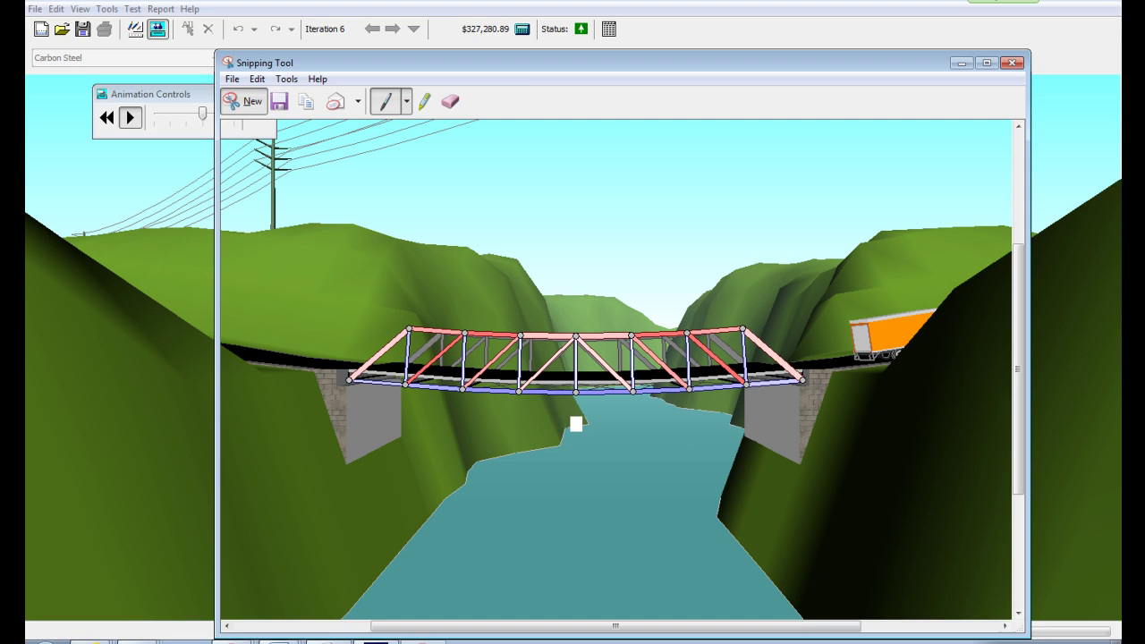